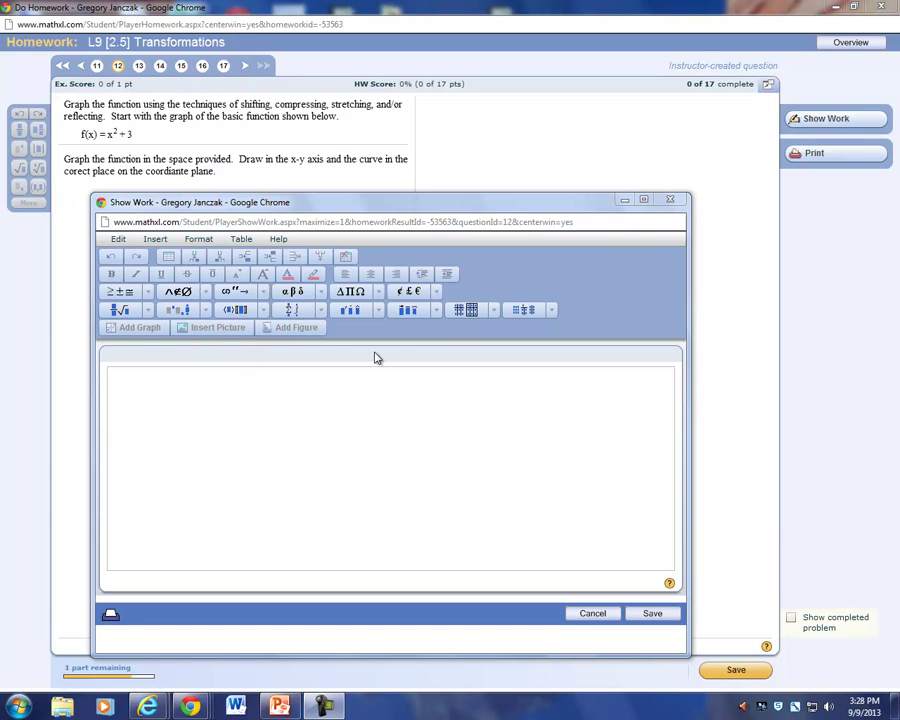
Add a graph to the work area and draw a three-point curve with vertex (0, 3), raising its ends to about (-2, 7.5) and (1.8, 7.6)
{"action": "left_click", "coordinate": [293, 423]}
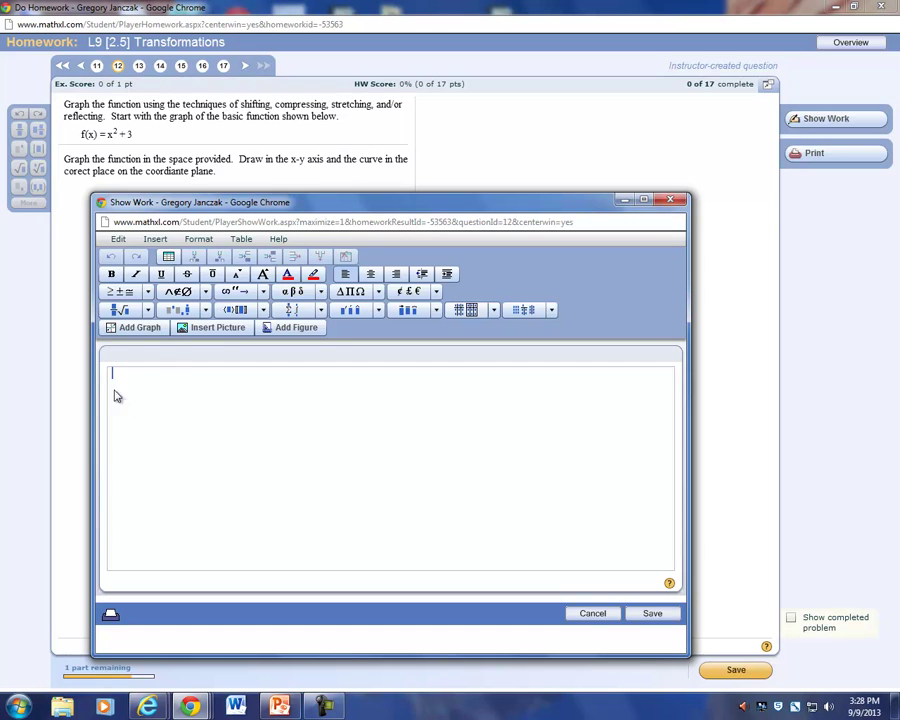
{"action": "left_click", "coordinate": [150, 333]}
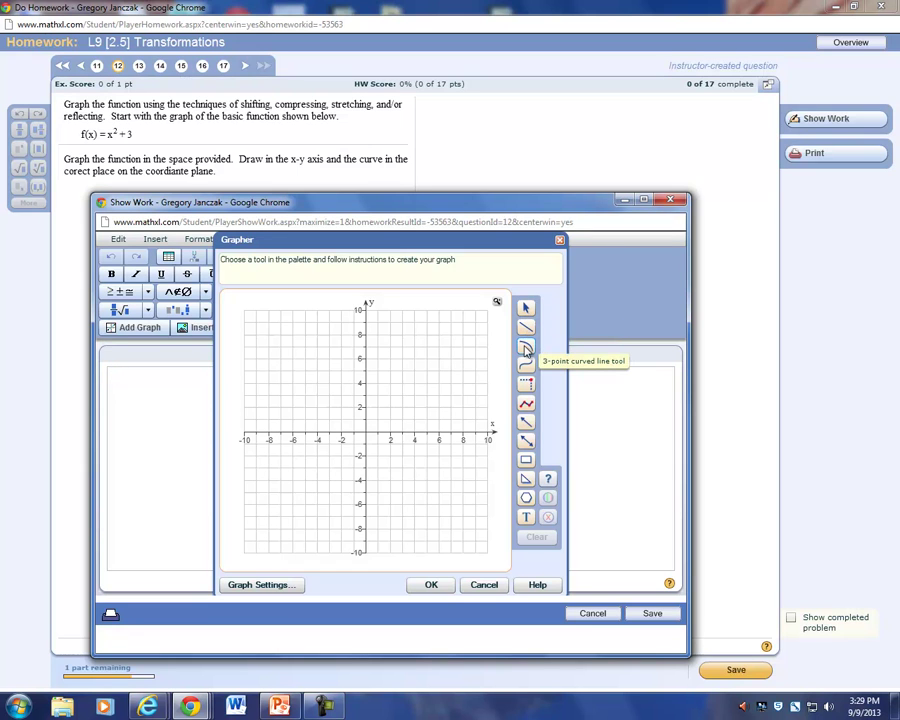
{"action": "left_click", "coordinate": [526, 347]}
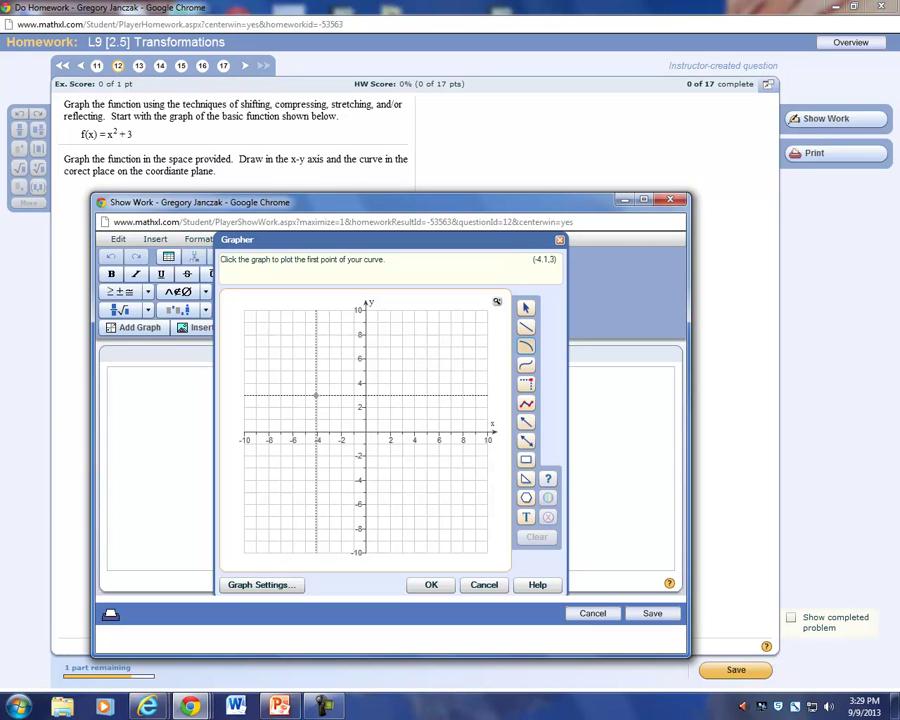
{"action": "left_click", "coordinate": [317, 395]}
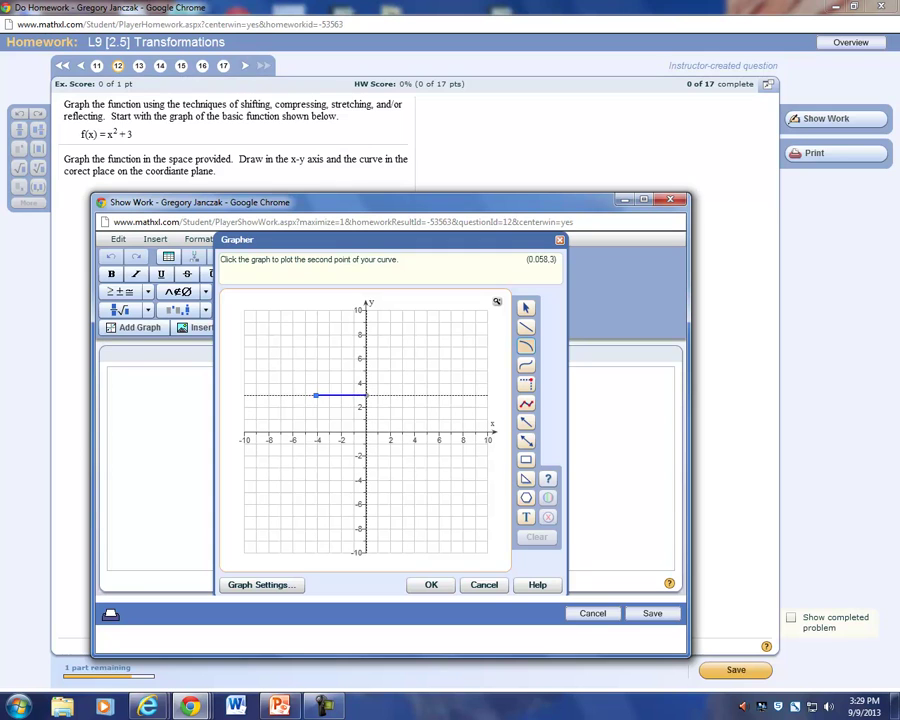
{"action": "left_click", "coordinate": [367, 395]}
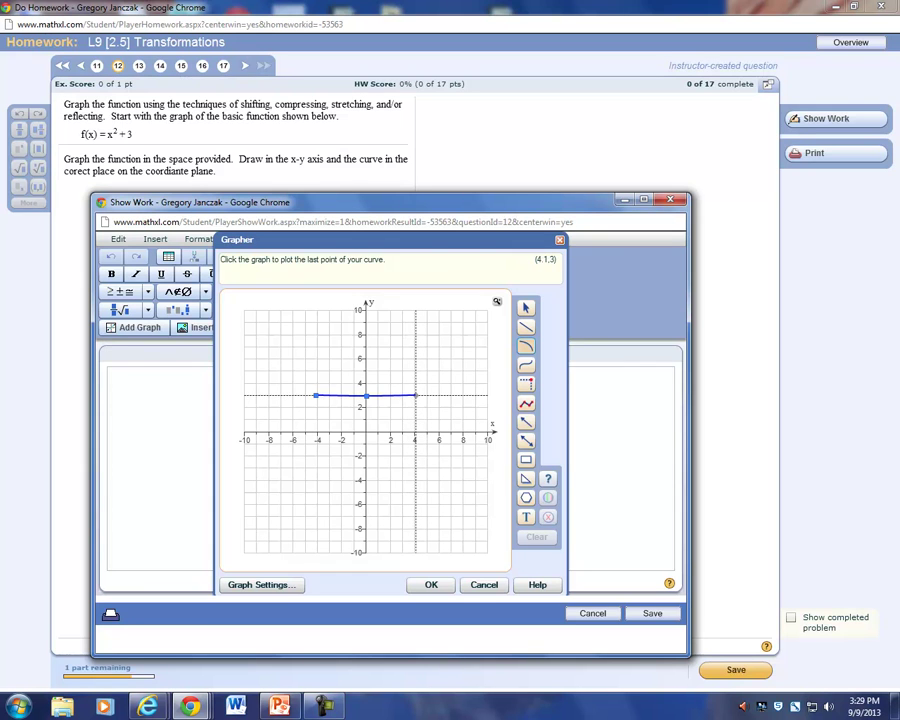
{"action": "left_click", "coordinate": [415, 395]}
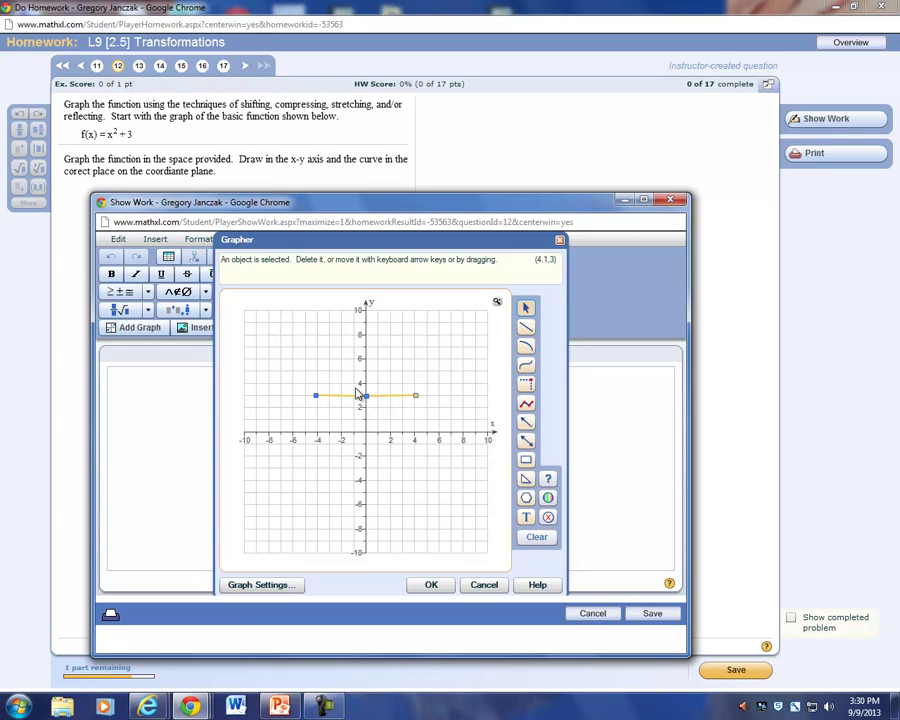
{"action": "left_click_drag", "start_coordinate": [418, 400], "coordinate": [387, 339]}
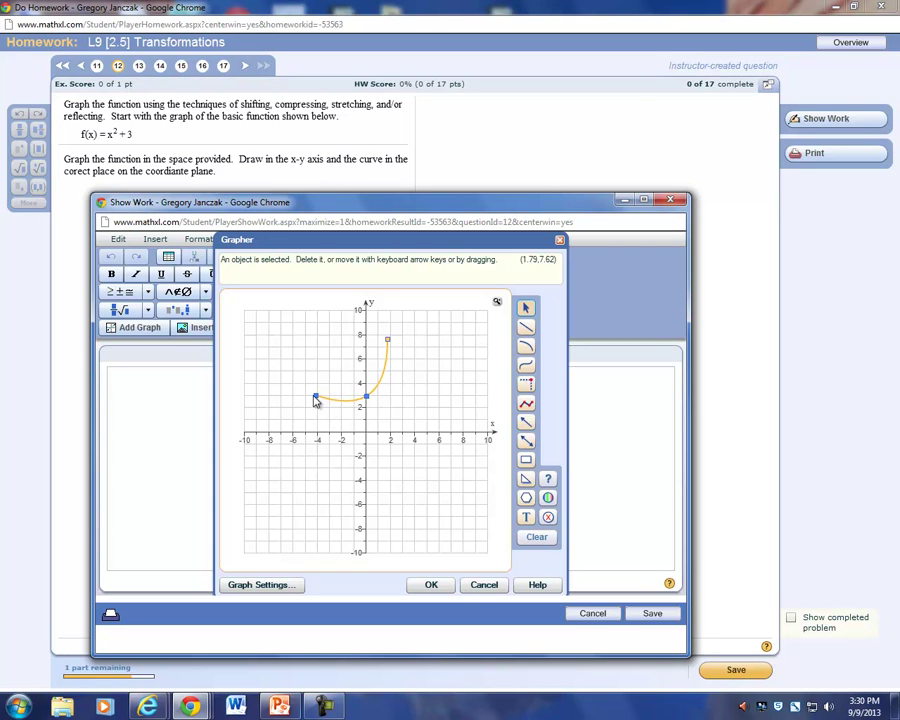
{"action": "left_click_drag", "start_coordinate": [316, 399], "coordinate": [341, 340]}
Draw single-headed arrows extending the parabola's ends to about (2, 10) and (-2.5, 10), and save the graph as the shown work
{"action": "left_click", "coordinate": [525, 422]}
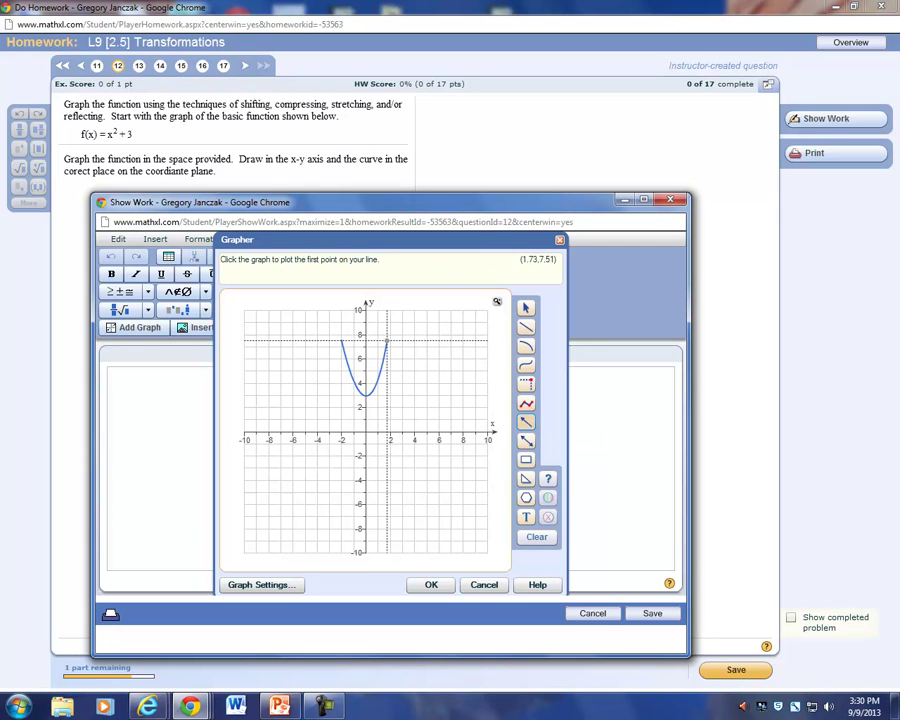
{"action": "left_click", "coordinate": [387, 340]}
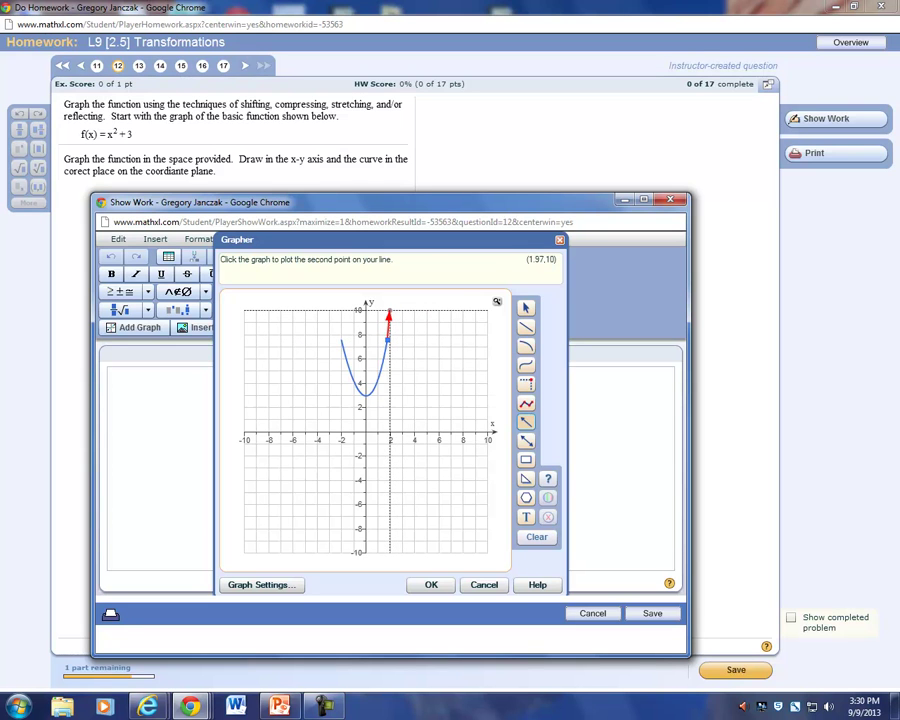
{"action": "left_click", "coordinate": [389, 312]}
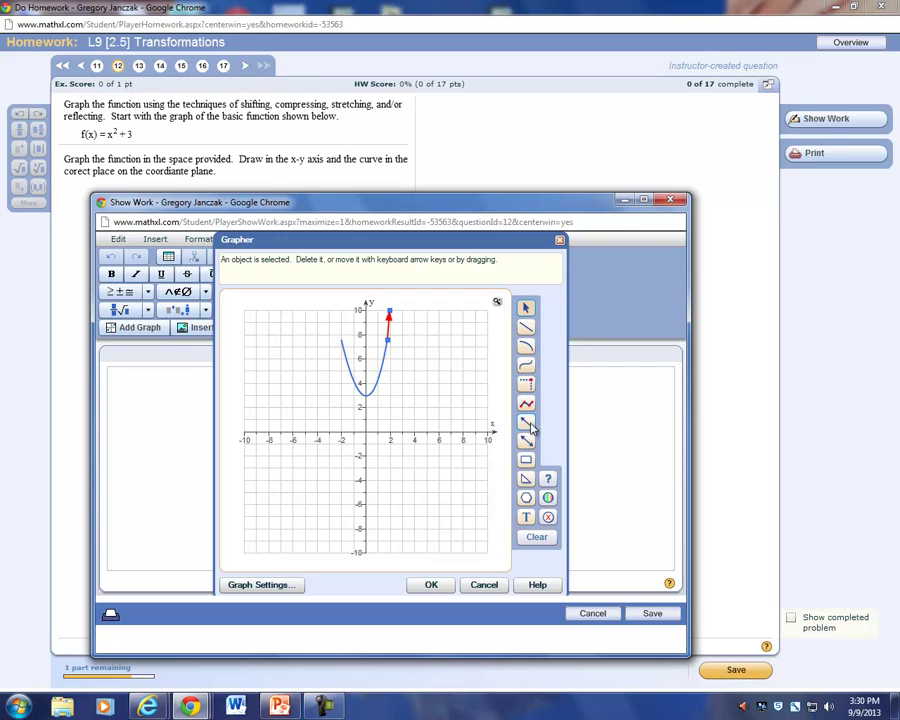
{"action": "left_click", "coordinate": [526, 422]}
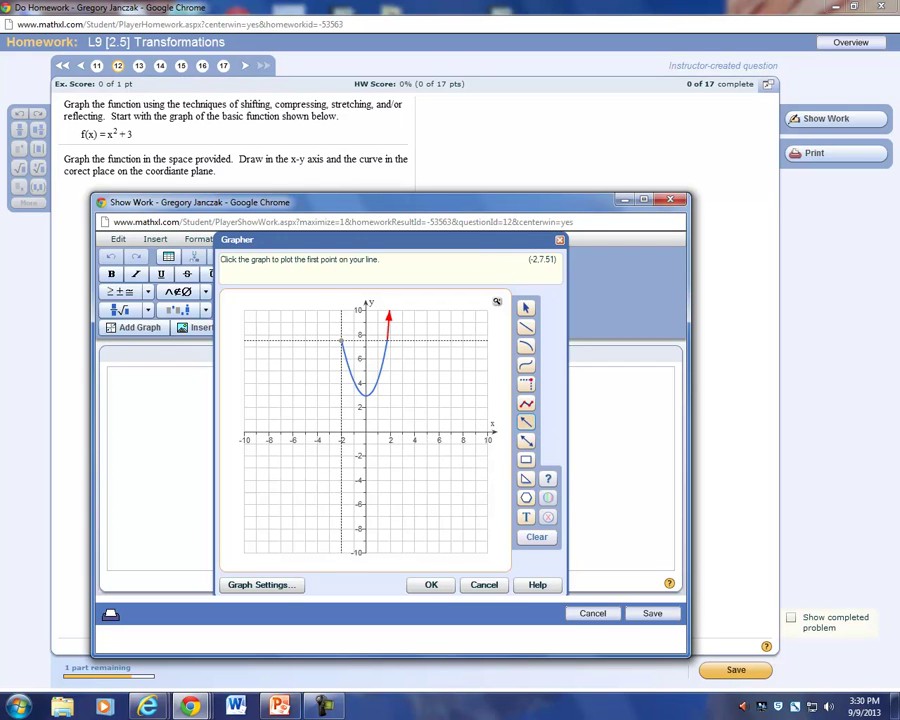
{"action": "left_click", "coordinate": [342, 342]}
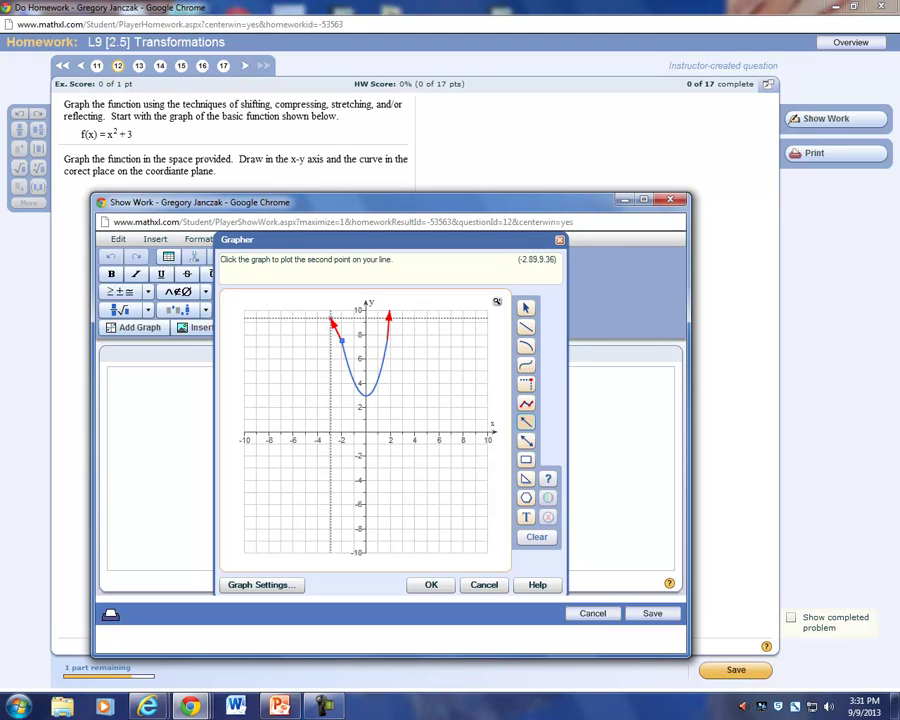
{"action": "left_click", "coordinate": [335, 311]}
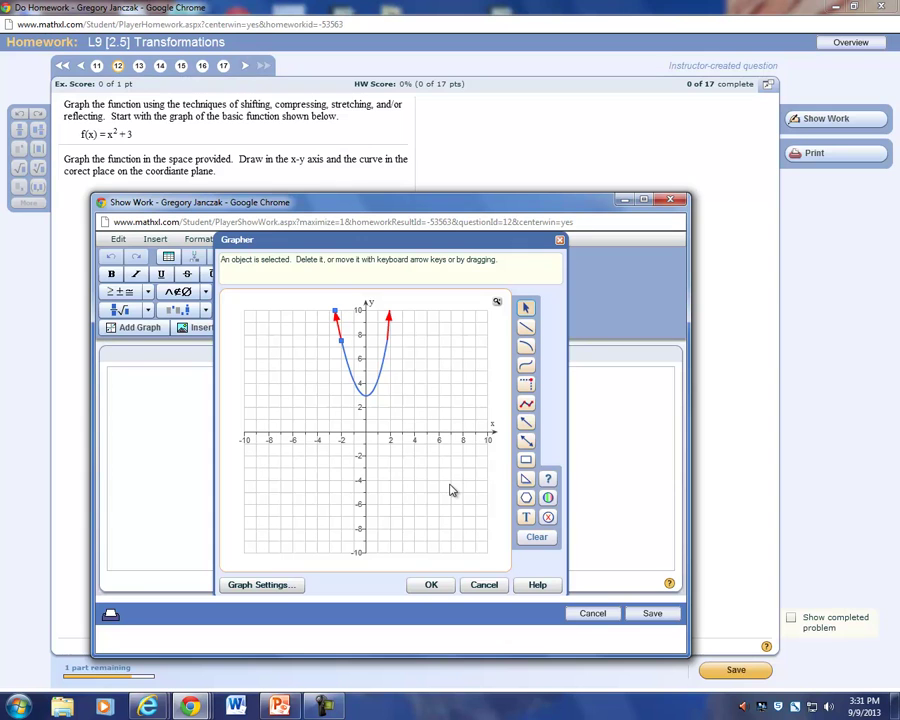
{"action": "left_click", "coordinate": [430, 586]}
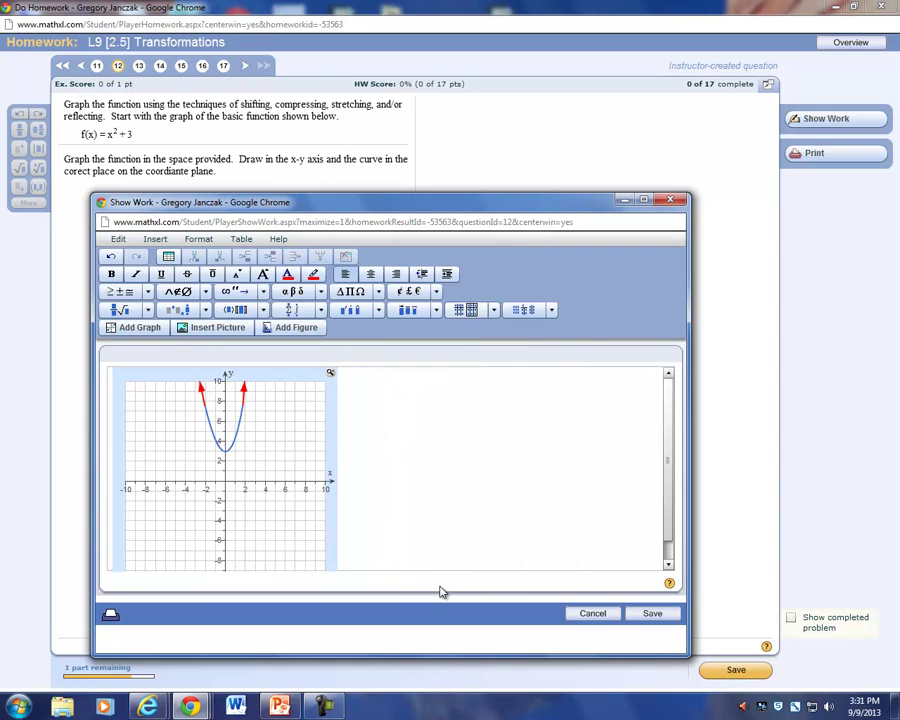
{"action": "left_click", "coordinate": [652, 614]}
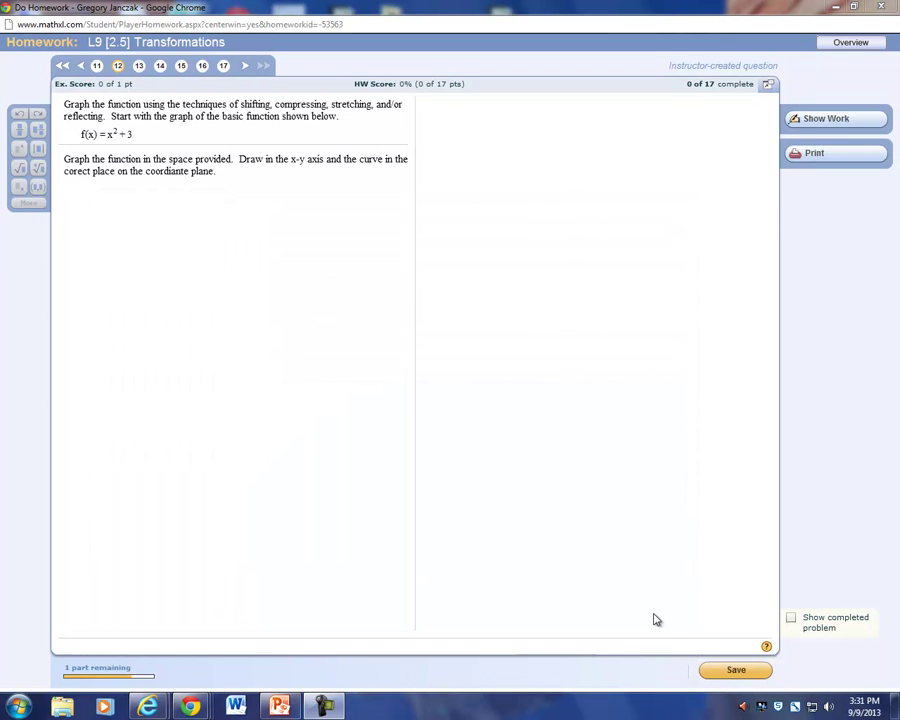
Go to question 13 and open a new graph in its Show Work area
{"action": "left_click", "coordinate": [140, 67]}
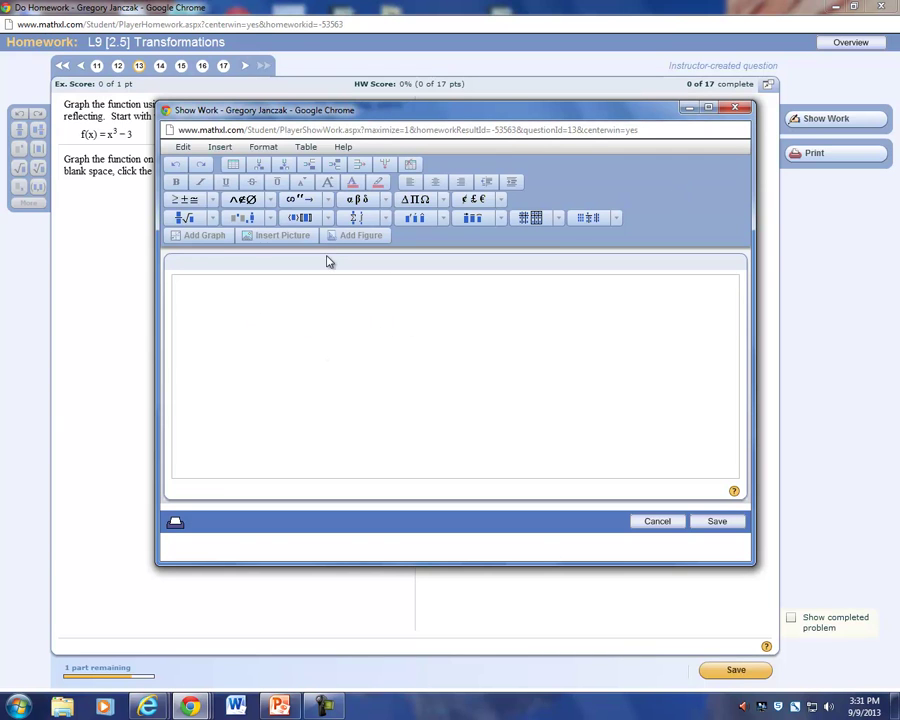
{"action": "left_click", "coordinate": [293, 325]}
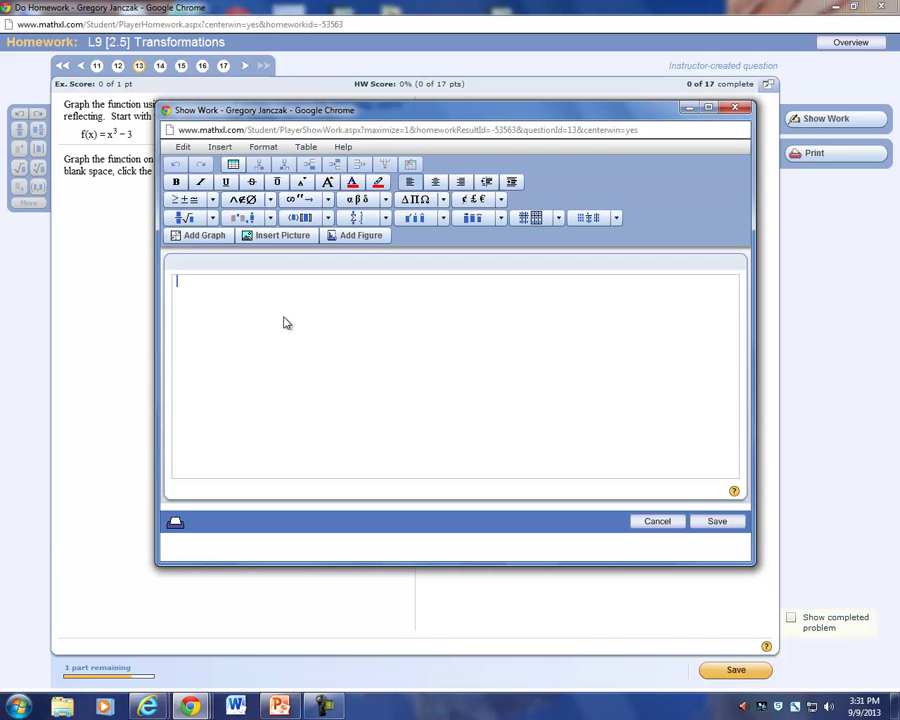
{"action": "left_click", "coordinate": [197, 236]}
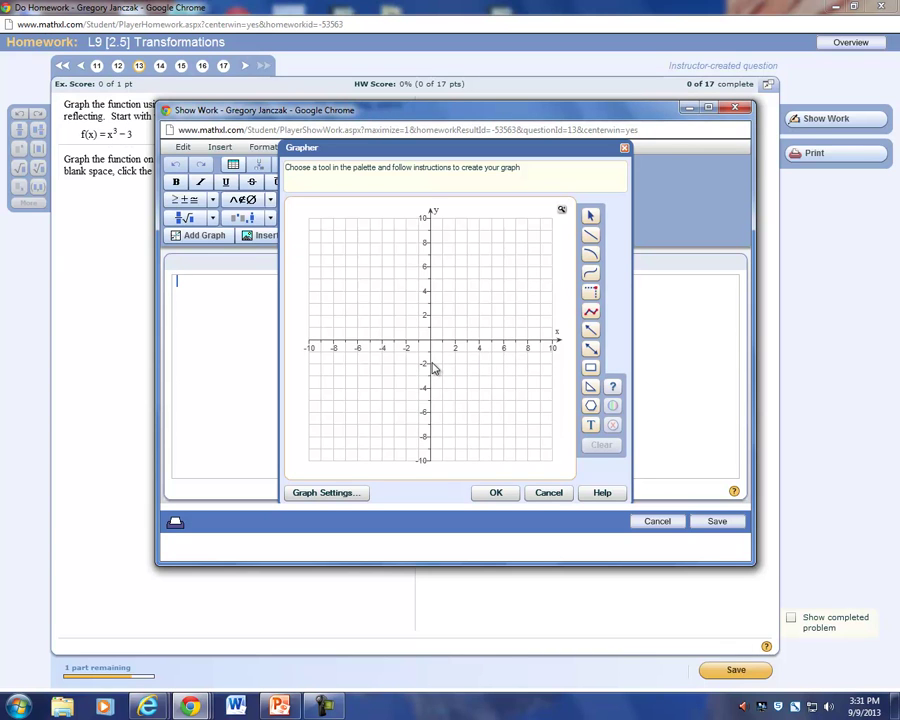
Draw a three-point curve starting at (0, -3) and shape it through about (1, -2) up to about (4.2, 7)
{"action": "left_click", "coordinate": [590, 257]}
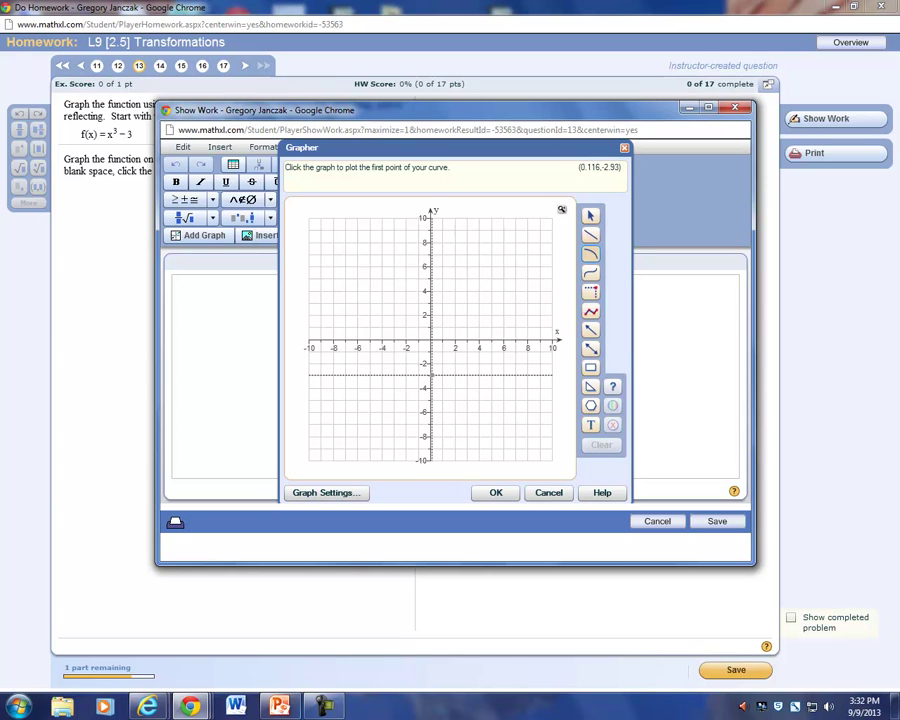
{"action": "left_click", "coordinate": [429, 376]}
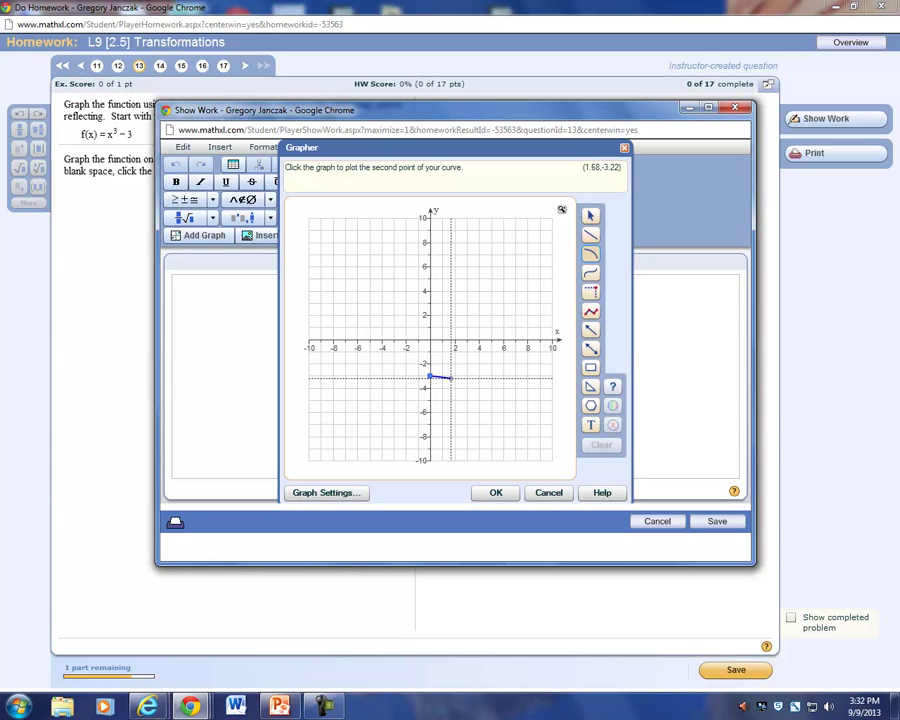
{"action": "left_click", "coordinate": [458, 376]}
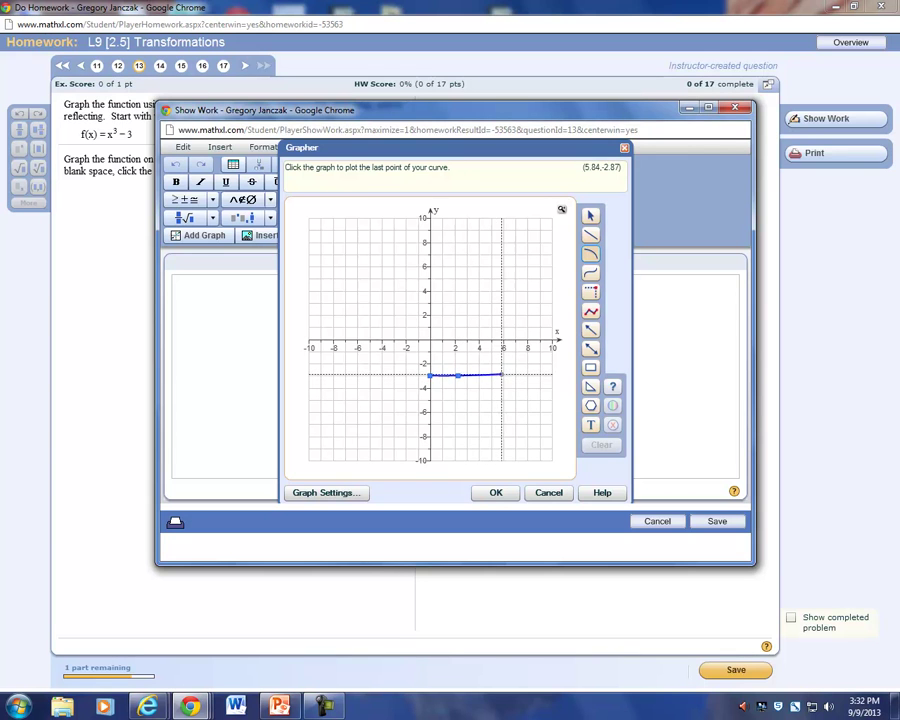
{"action": "left_click", "coordinate": [501, 374]}
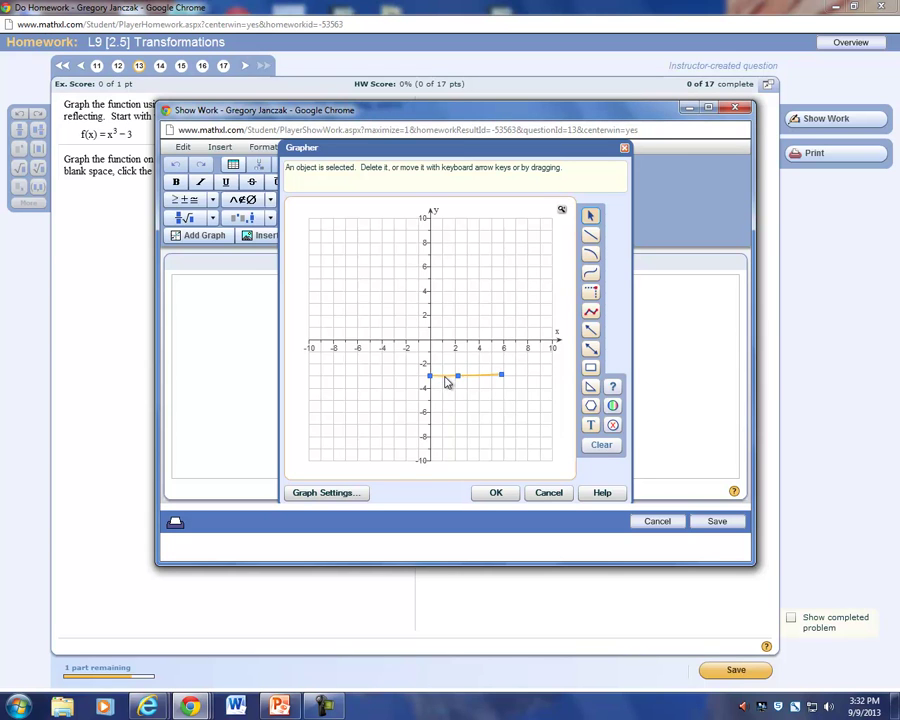
{"action": "left_click_drag", "start_coordinate": [458, 377], "coordinate": [481, 254]}
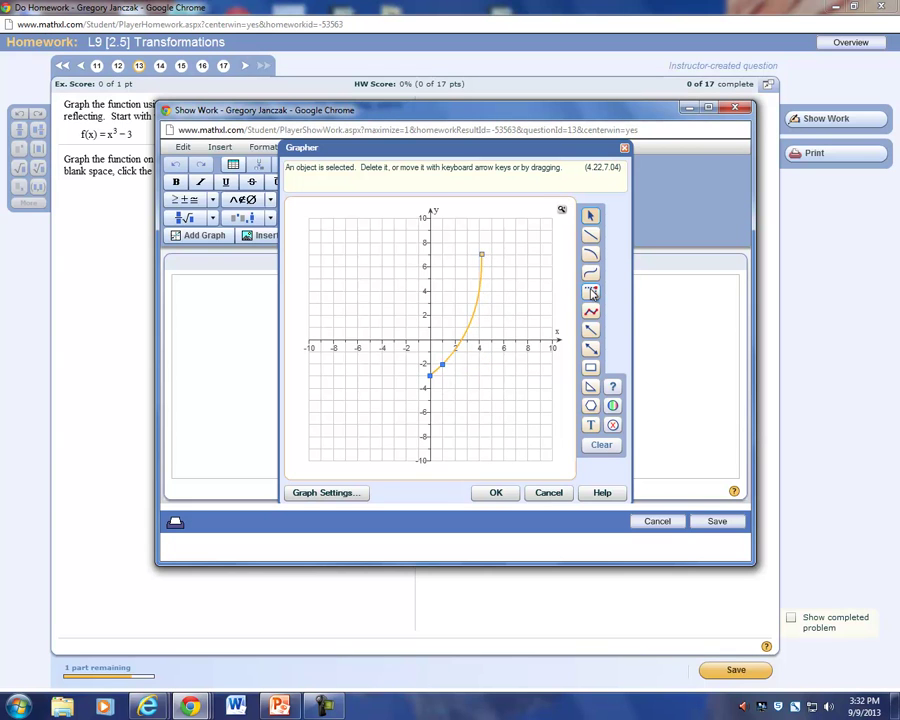
Draw a second three-point curve from (0, -3) through about (-1, -4) down to about (-2, -8)
{"action": "left_click", "coordinate": [590, 256]}
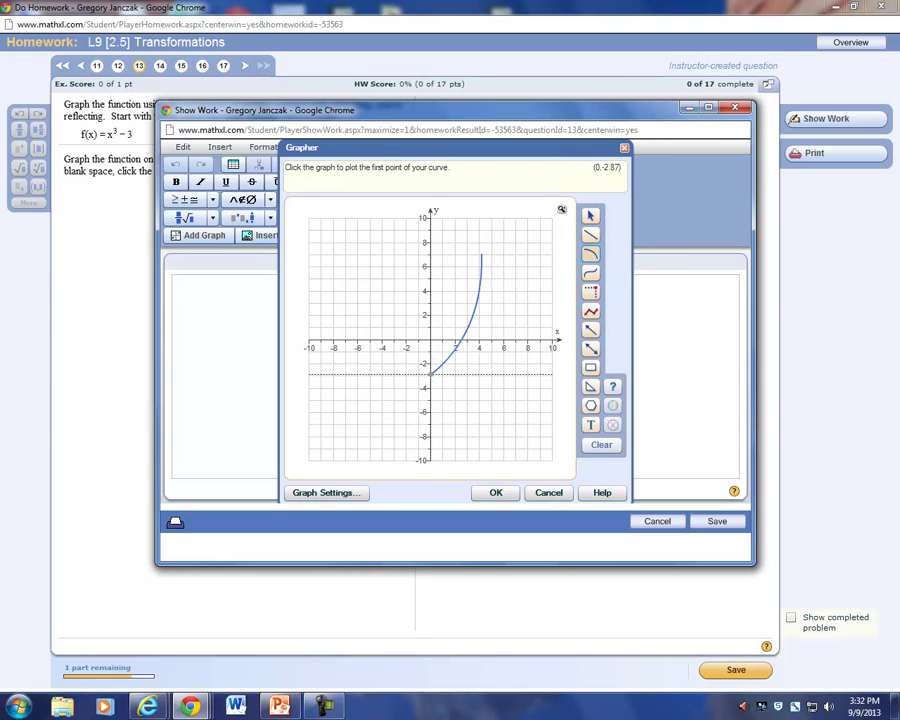
{"action": "left_click", "coordinate": [431, 375]}
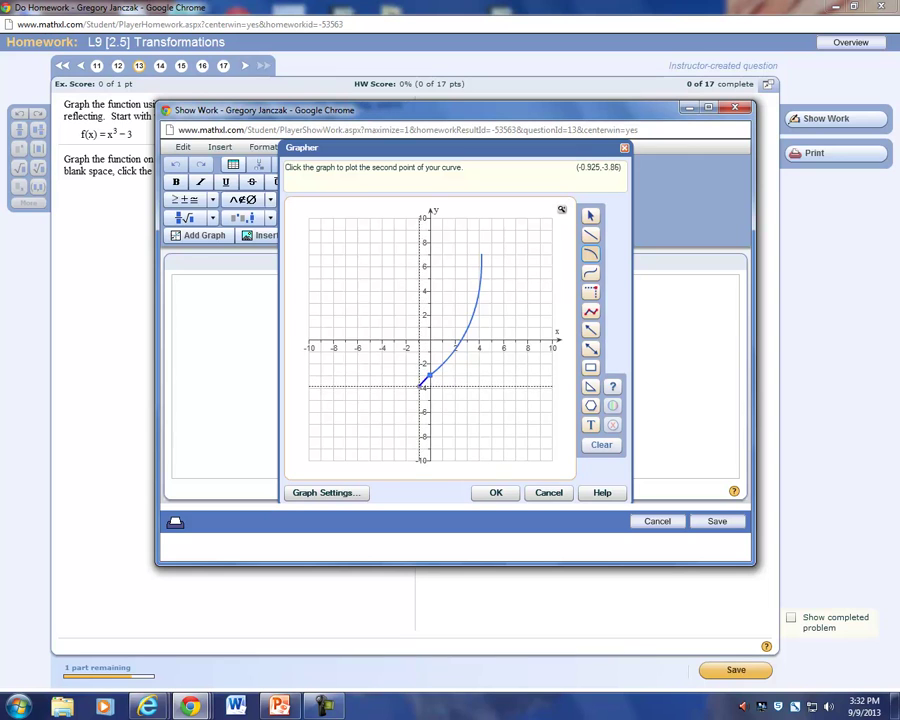
{"action": "left_click", "coordinate": [419, 388]}
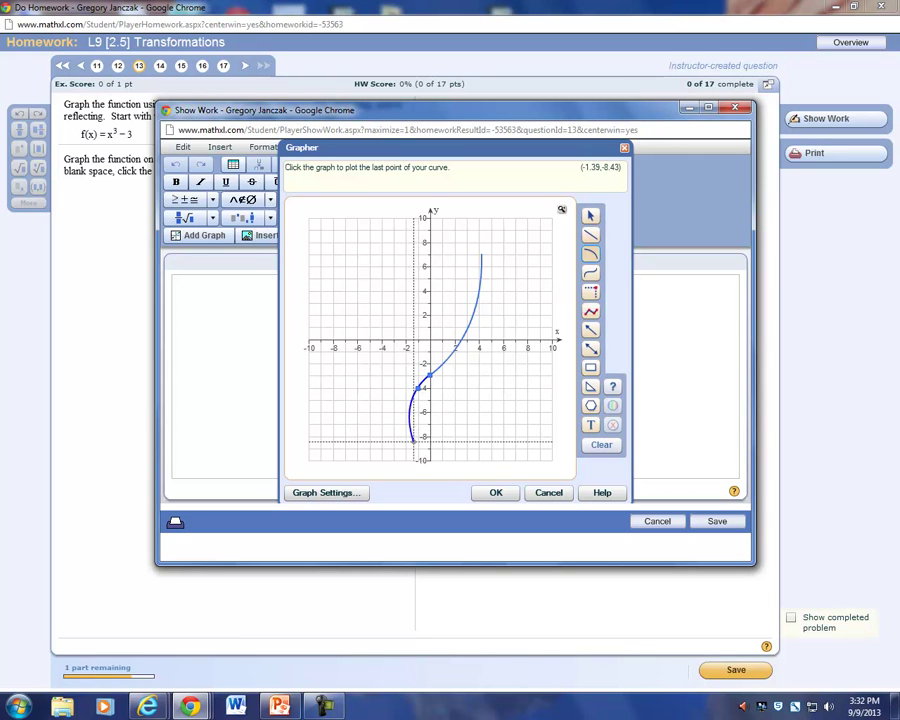
{"action": "left_click", "coordinate": [407, 436]}
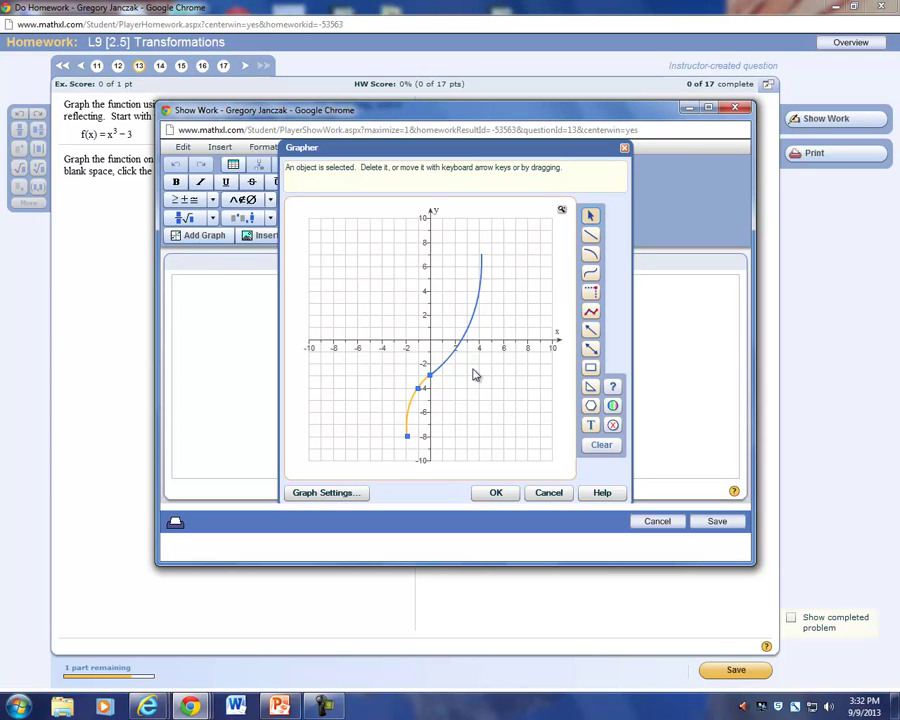
Draw single-headed arrows extending the cubic up to about (4, 10) and down to about (-2, -10), and save the graph as the shown work
{"action": "left_click", "coordinate": [591, 329]}
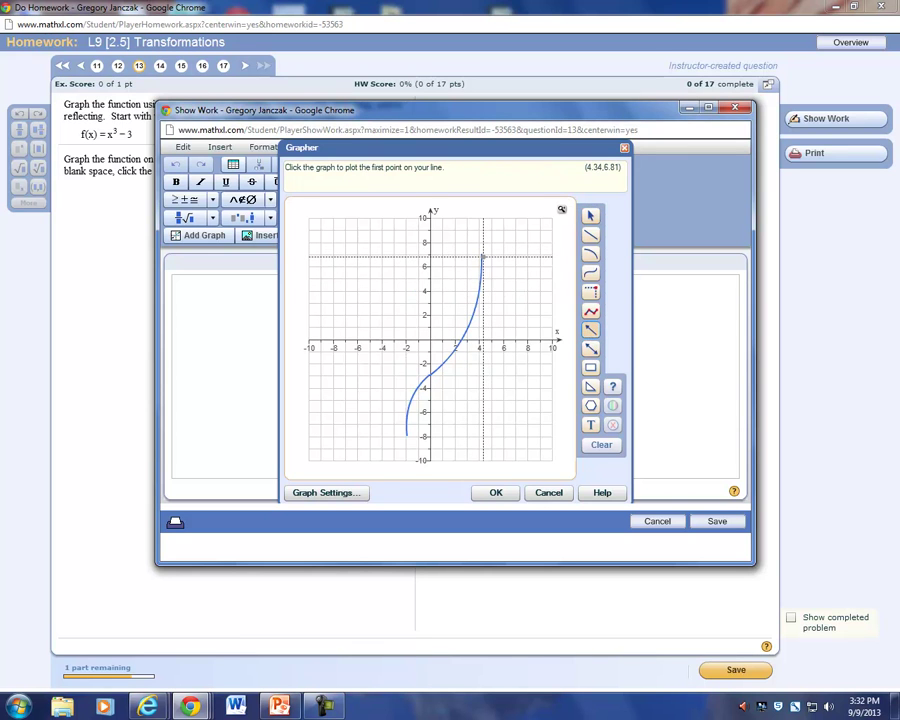
{"action": "left_click", "coordinate": [481, 256]}
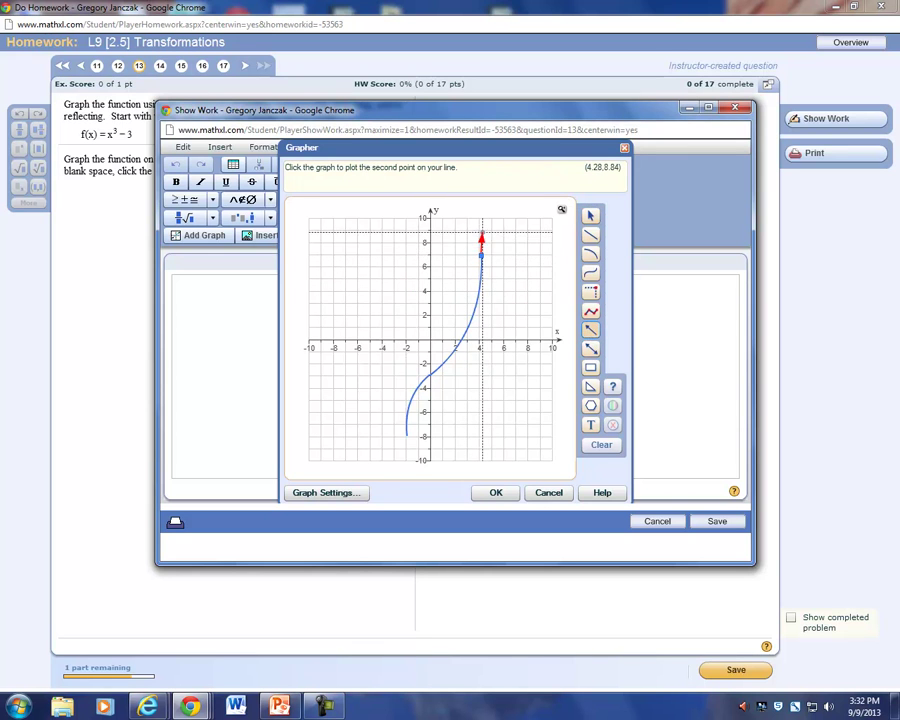
{"action": "left_click", "coordinate": [481, 221]}
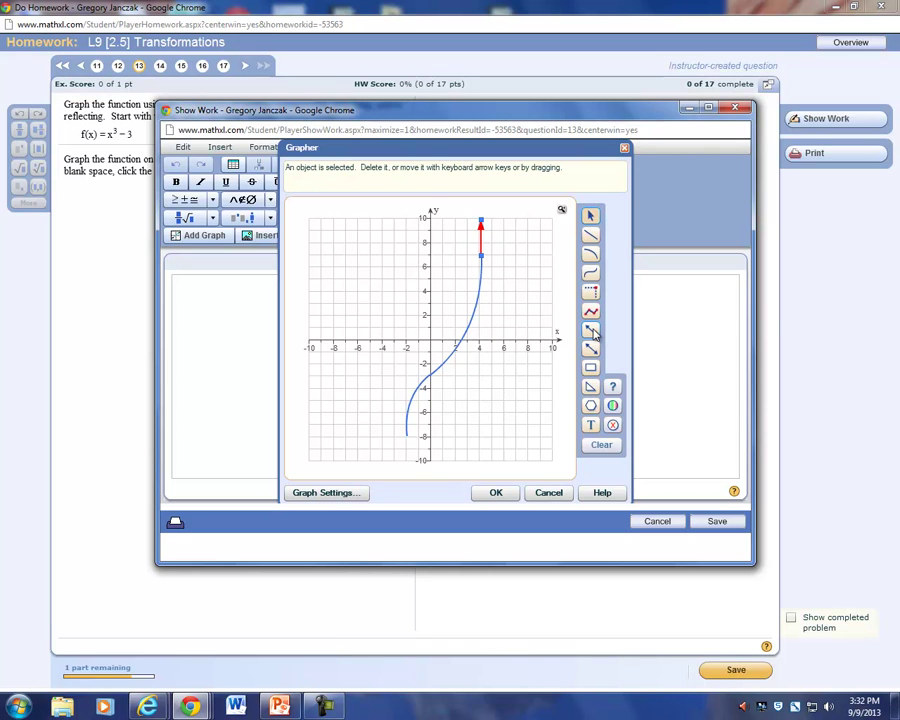
{"action": "left_click", "coordinate": [437, 371]}
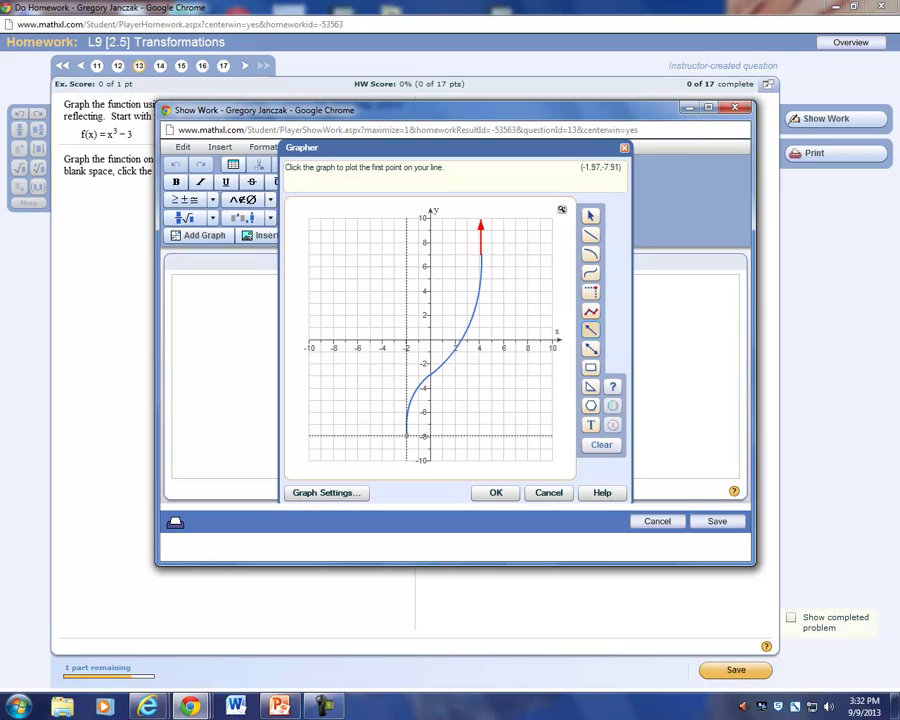
{"action": "left_click", "coordinate": [406, 433]}
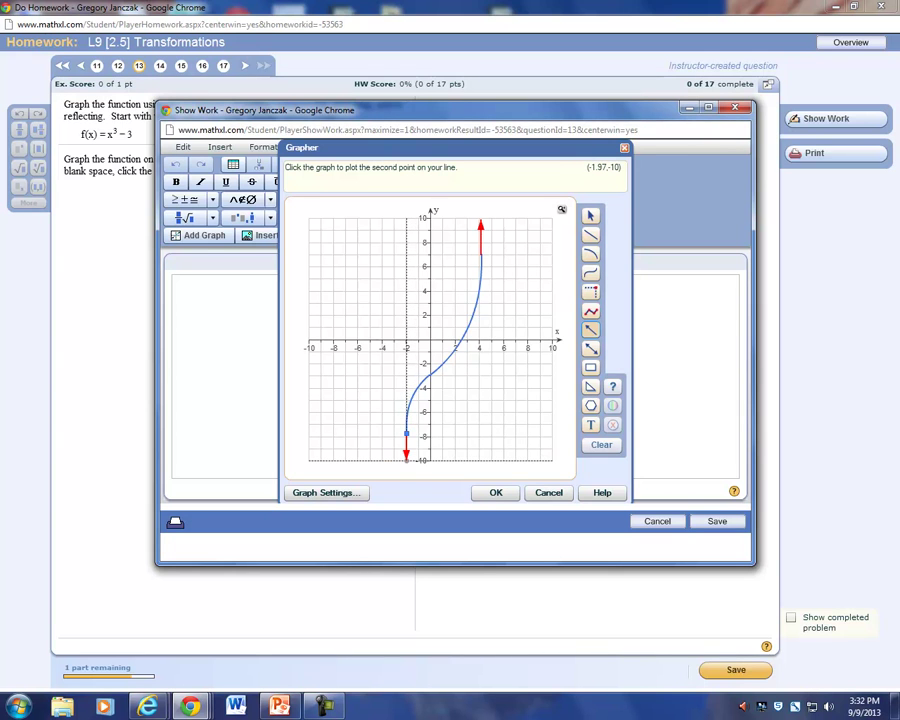
{"action": "left_click", "coordinate": [407, 460]}
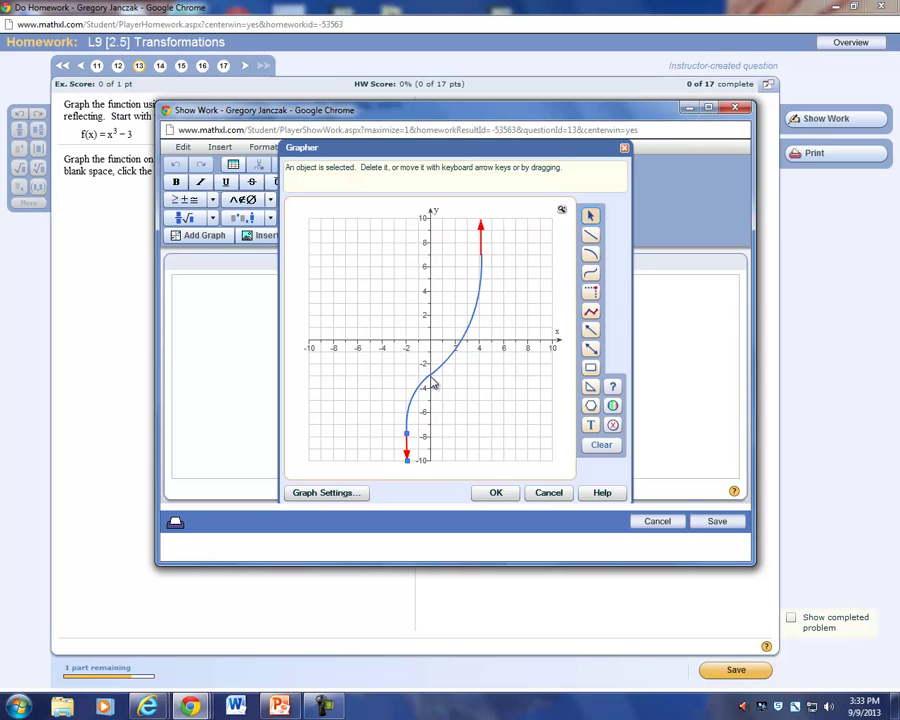
{"action": "left_click", "coordinate": [509, 496]}
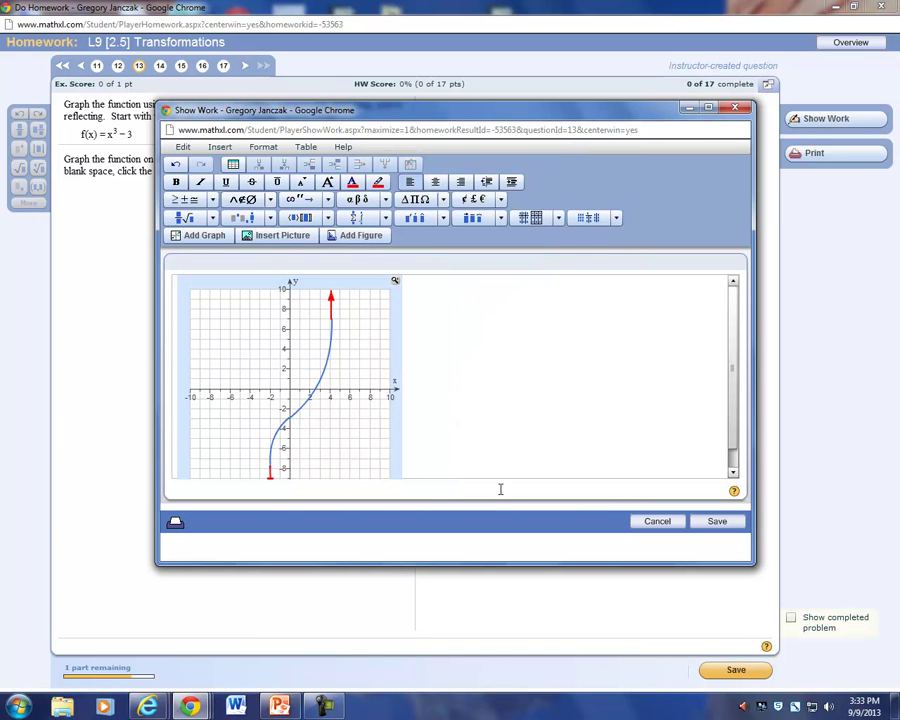
{"action": "left_click", "coordinate": [729, 527]}
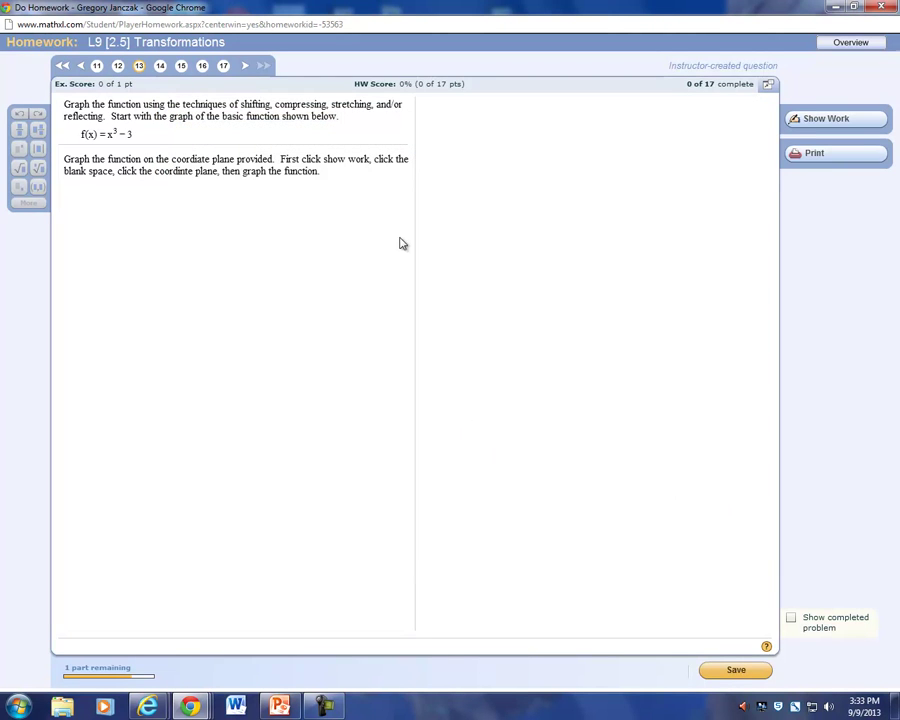
Go to question 14 and open a new graph in its Show Work area, with the window moved off the function
{"action": "left_click", "coordinate": [160, 66]}
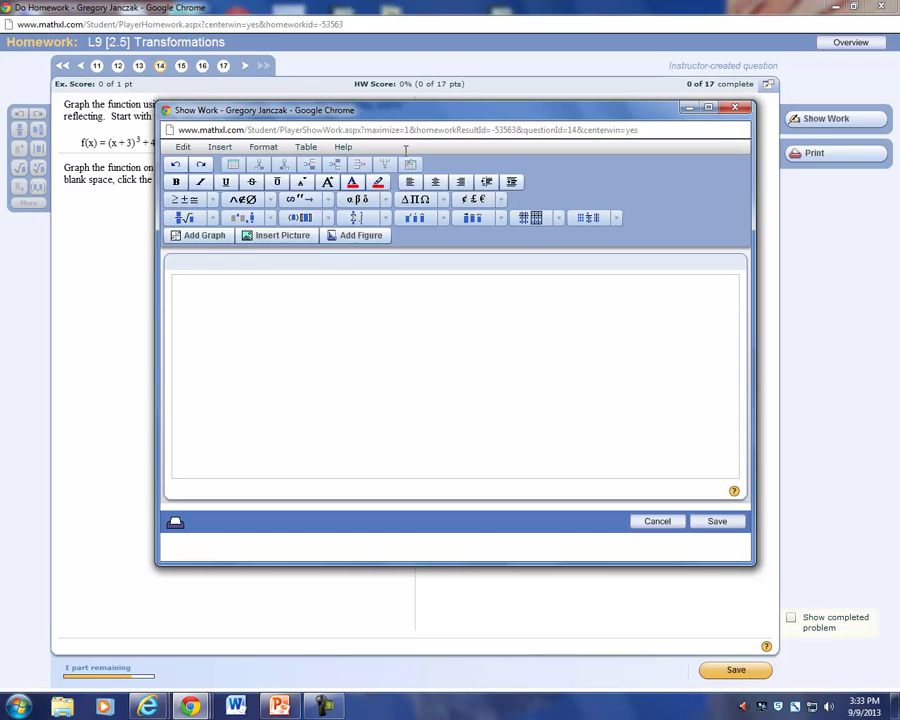
{"action": "left_click_drag", "start_coordinate": [446, 114], "coordinate": [418, 191]}
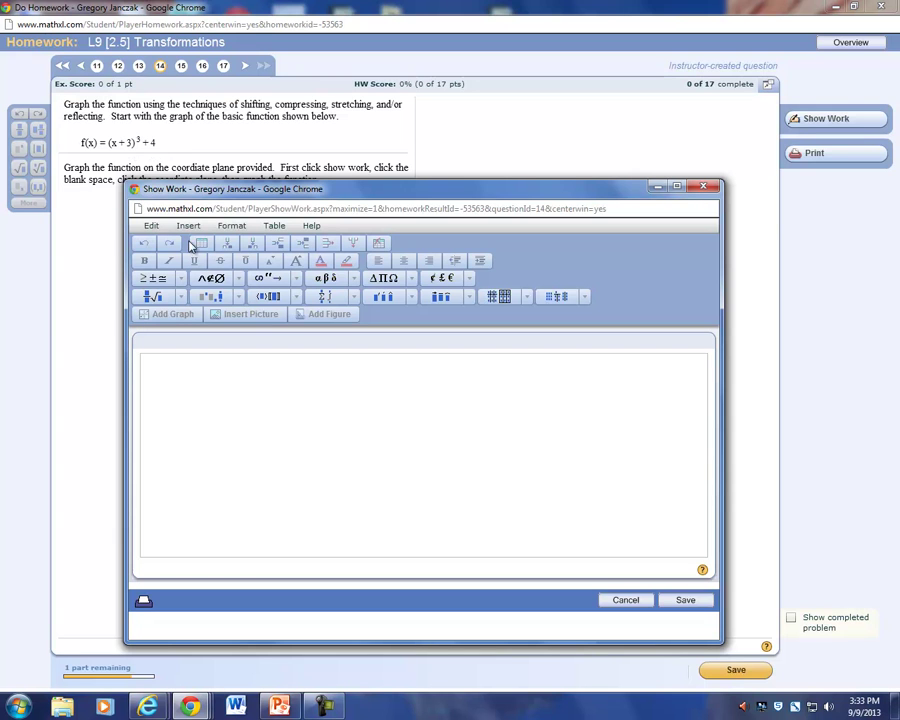
{"action": "left_click", "coordinate": [211, 398]}
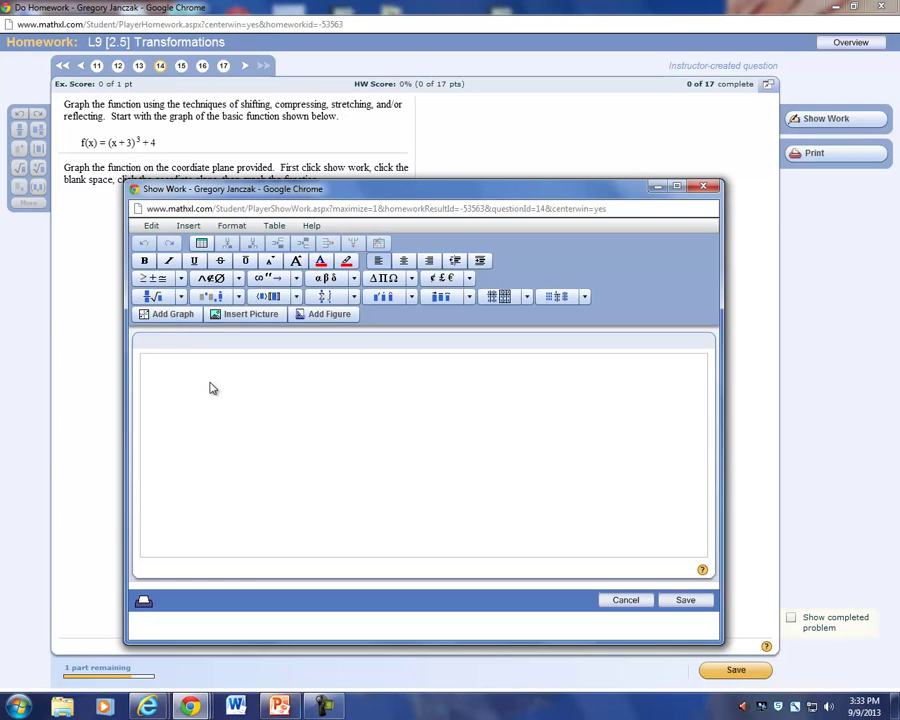
{"action": "left_click", "coordinate": [175, 316]}
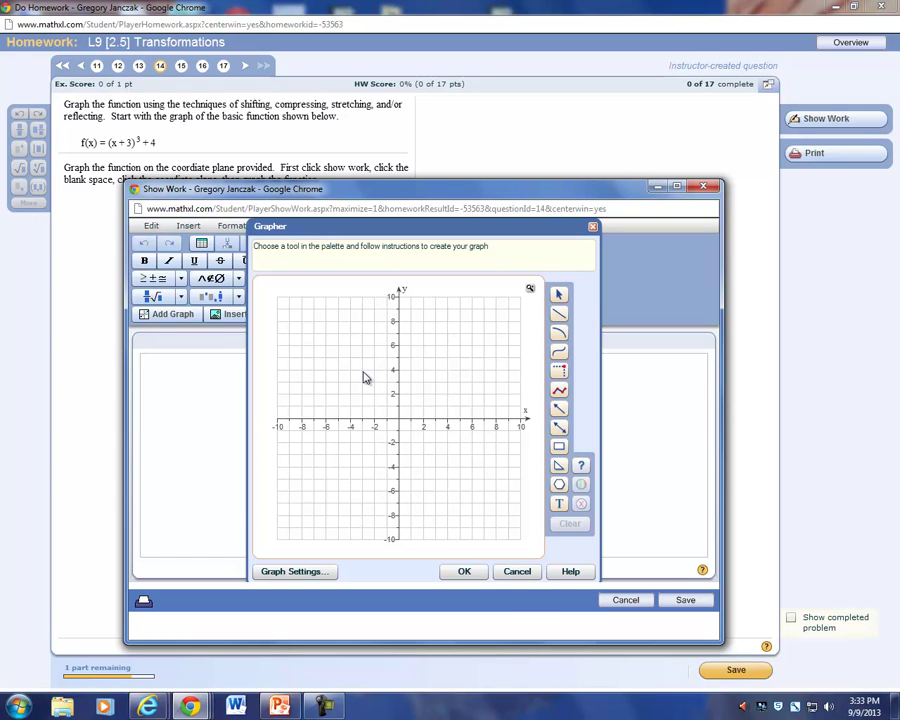
Draw a three-point curve from (-3, 4) through about (-2, 5) up to about (-1, 7.6)
{"action": "left_click", "coordinate": [559, 332]}
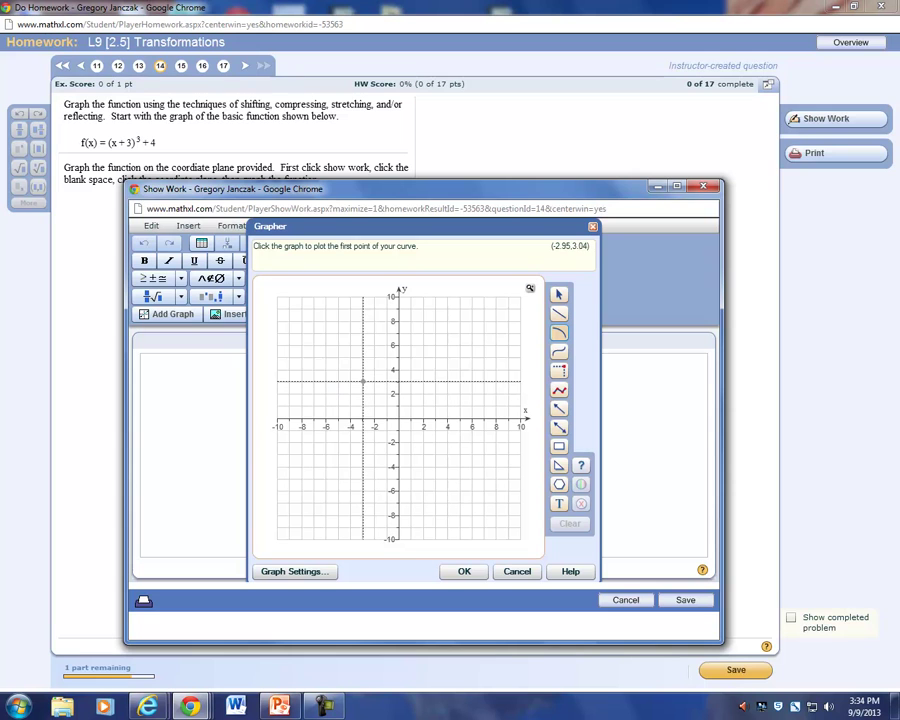
{"action": "left_click", "coordinate": [362, 370]}
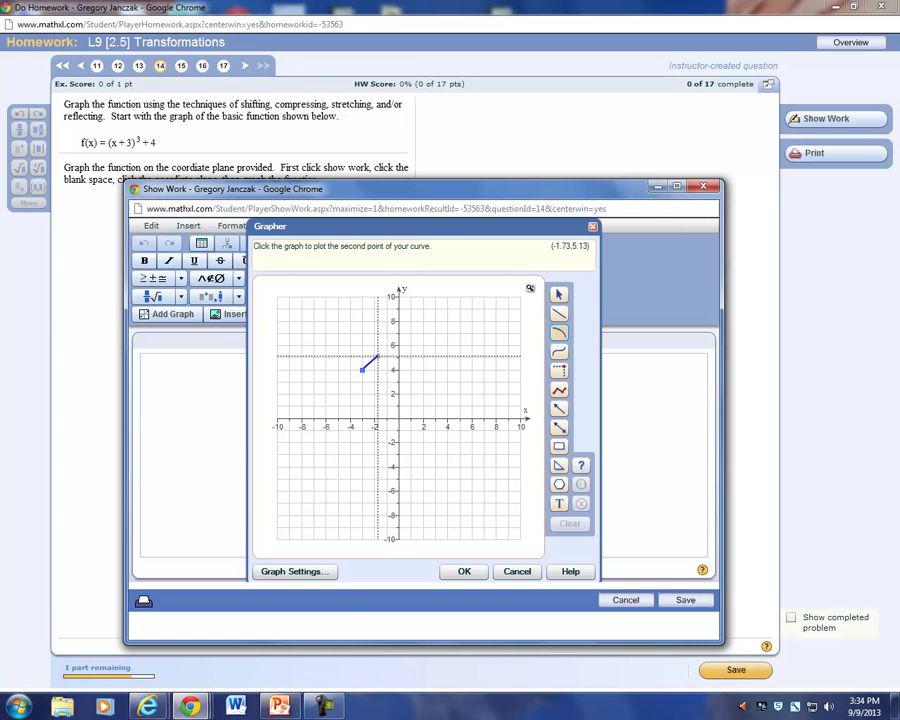
{"action": "left_click", "coordinate": [375, 357]}
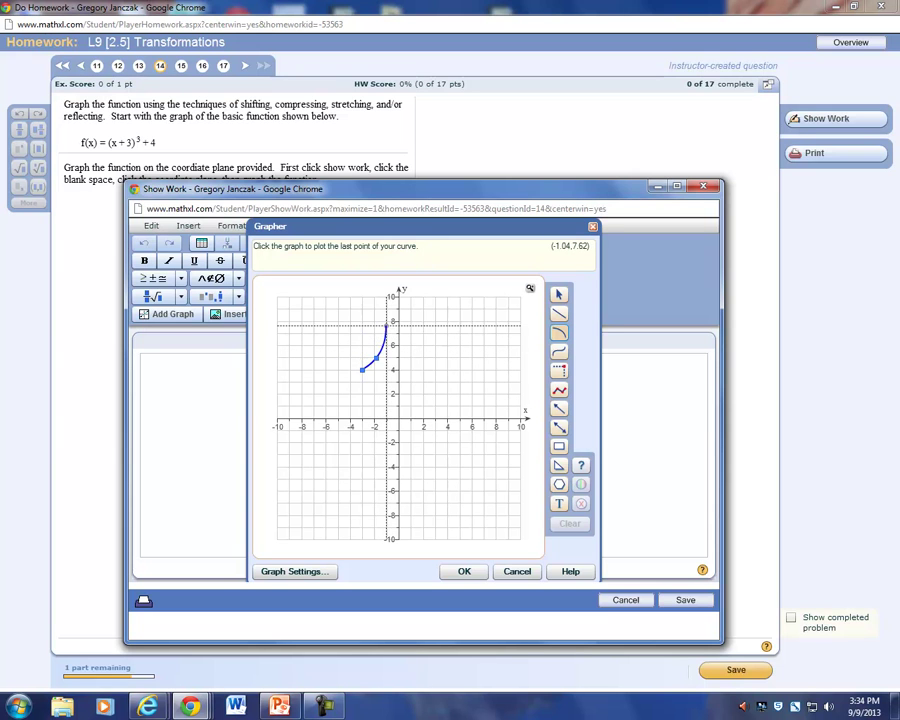
{"action": "left_click", "coordinate": [387, 325]}
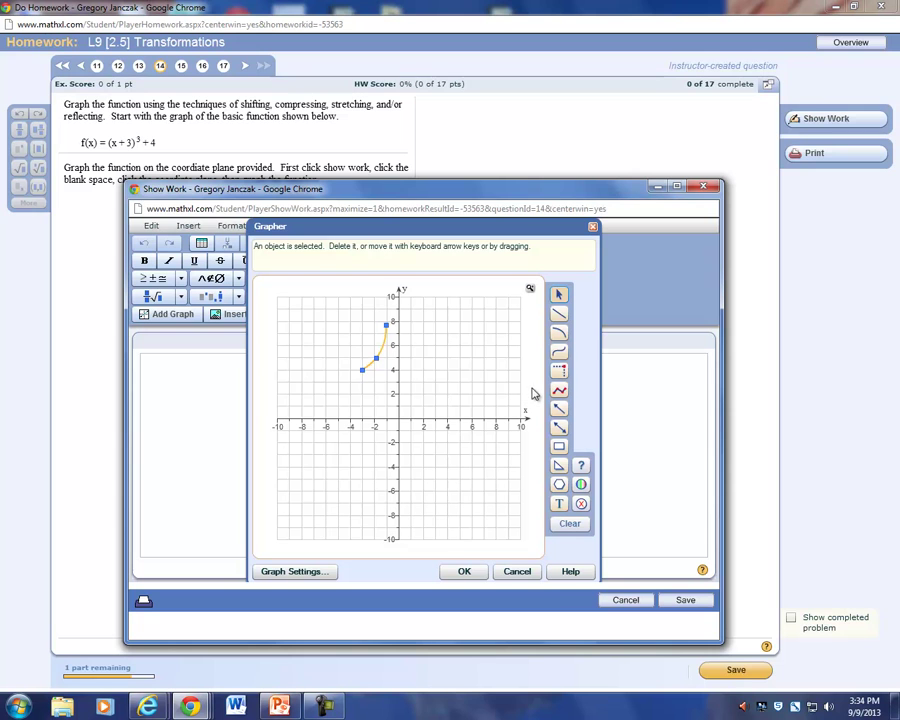
Draw a second three-point curve from (-3, 4) through about (-3.9, 2.8) down to about (-4.5, 0.3)
{"action": "left_click", "coordinate": [559, 332]}
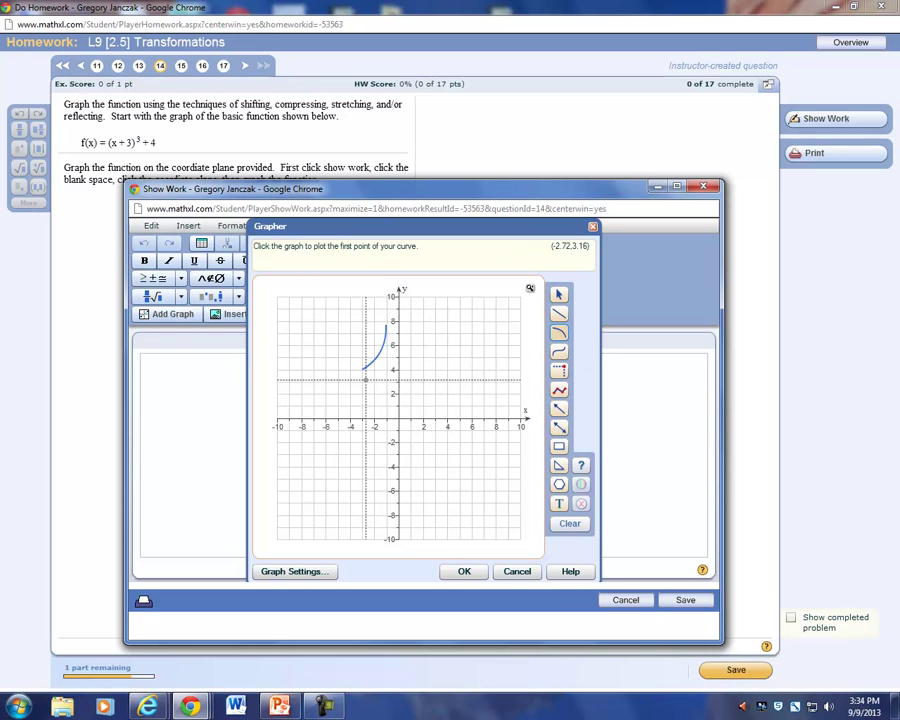
{"action": "left_click", "coordinate": [362, 369]}
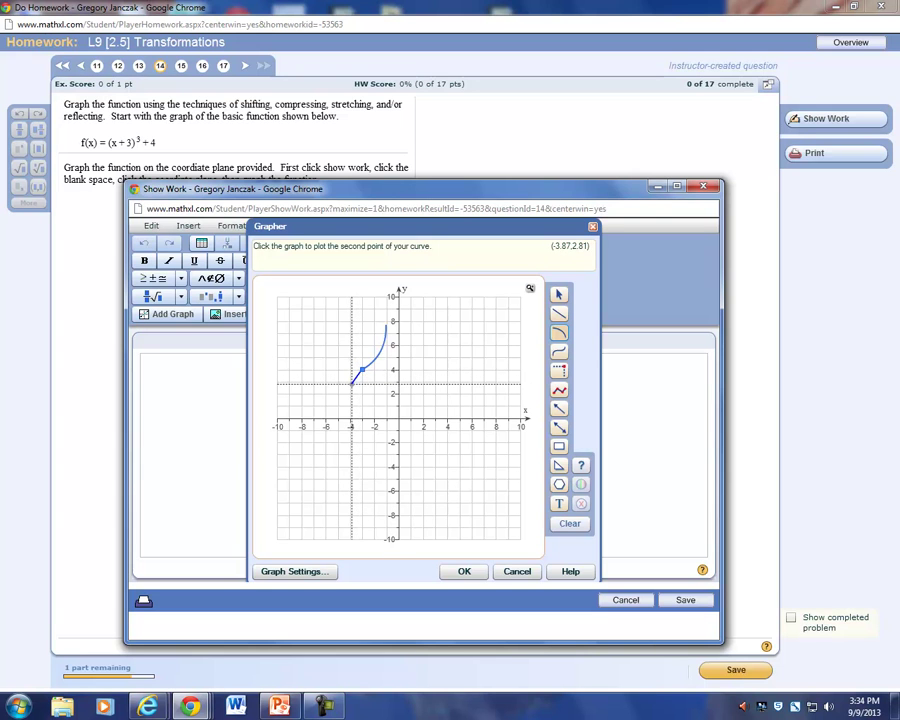
{"action": "left_click", "coordinate": [351, 384]}
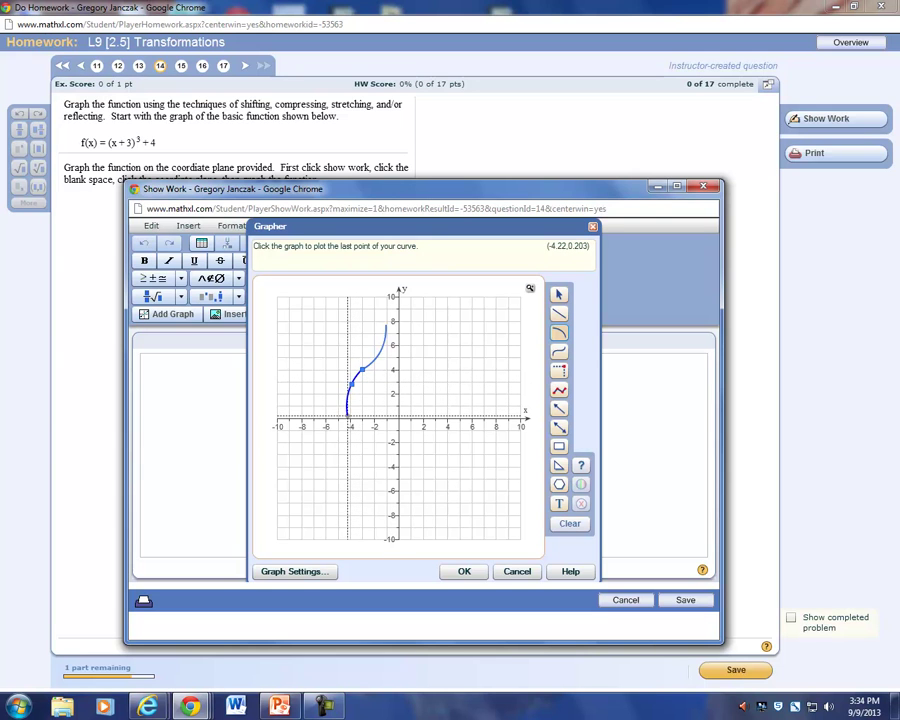
{"action": "left_click", "coordinate": [344, 414]}
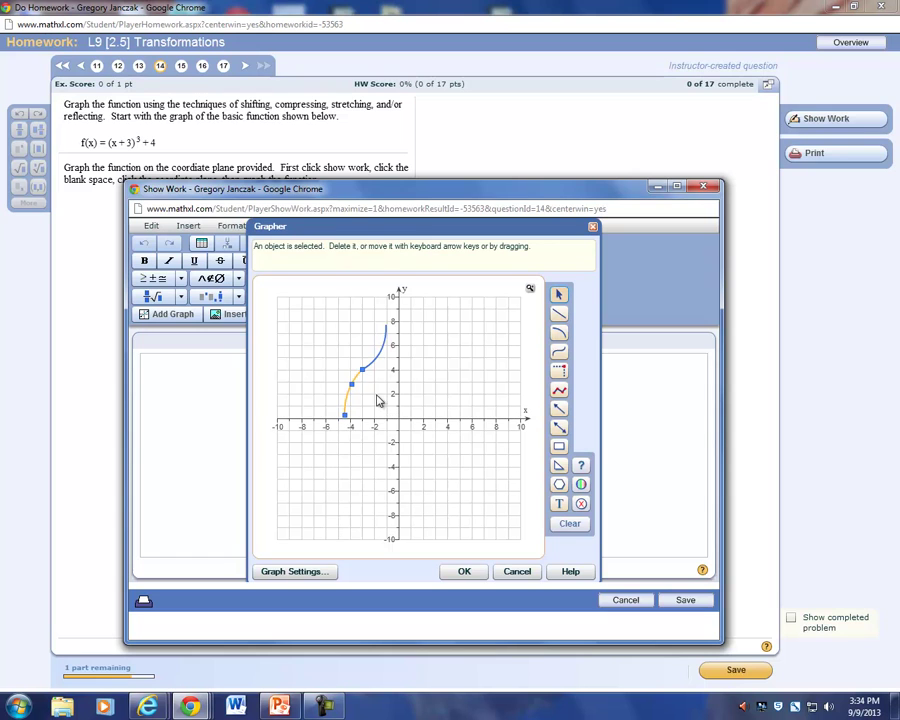
{"action": "left_click", "coordinate": [364, 374]}
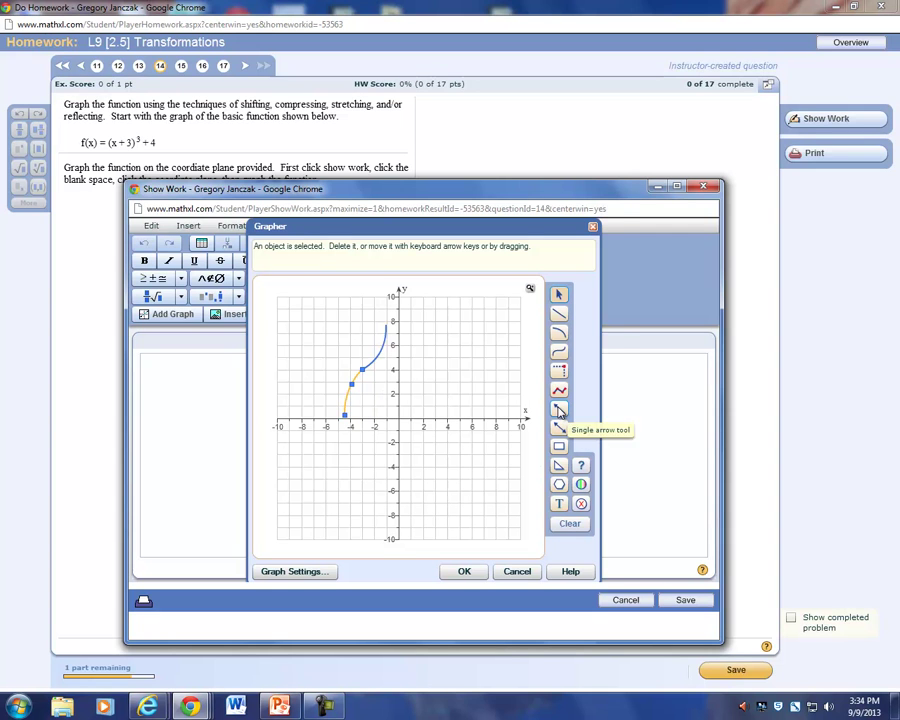
Draw single-headed arrows extending the cubic up to about (-1, 10) and down to about (-4.5, -4.6), and insert the graph into the shown work
{"action": "left_click", "coordinate": [559, 410]}
{"action": "left_click", "coordinate": [386, 321]}
{"action": "left_click", "coordinate": [386, 297]}
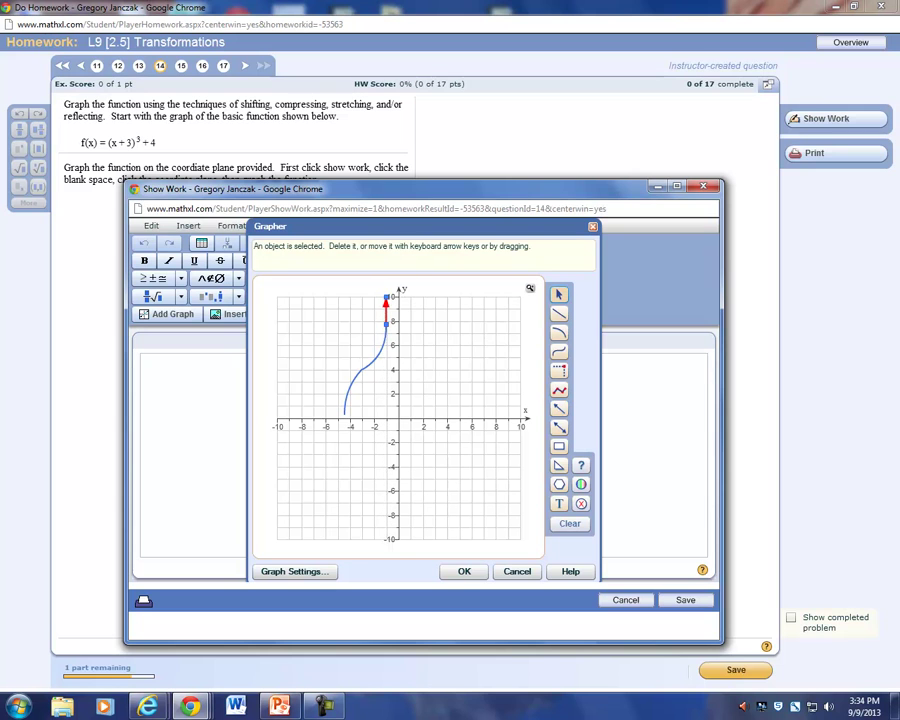
{"action": "left_click", "coordinate": [559, 410]}
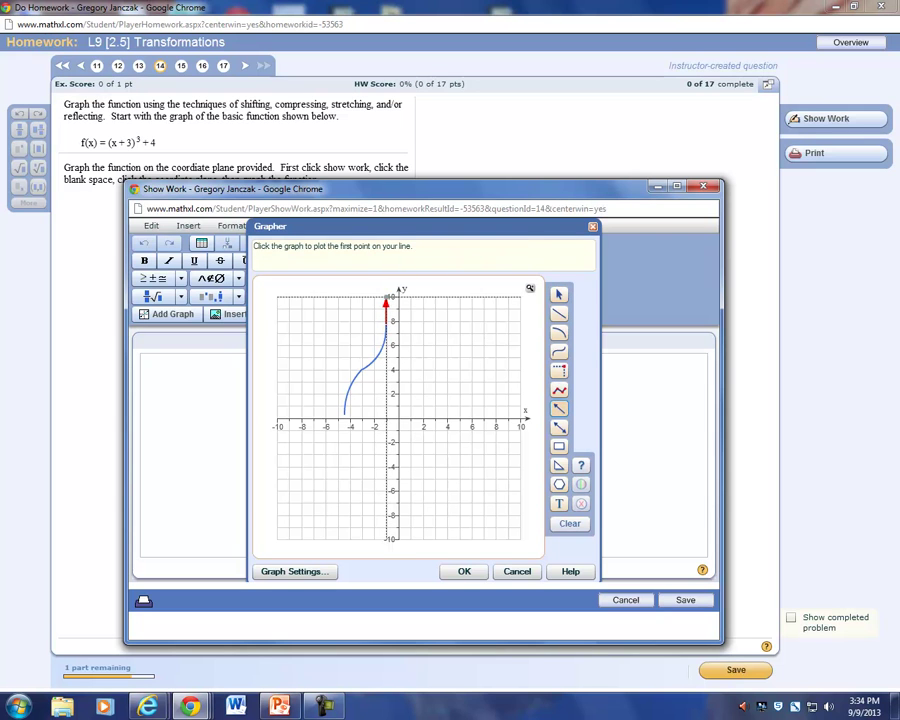
{"action": "left_click", "coordinate": [344, 410]}
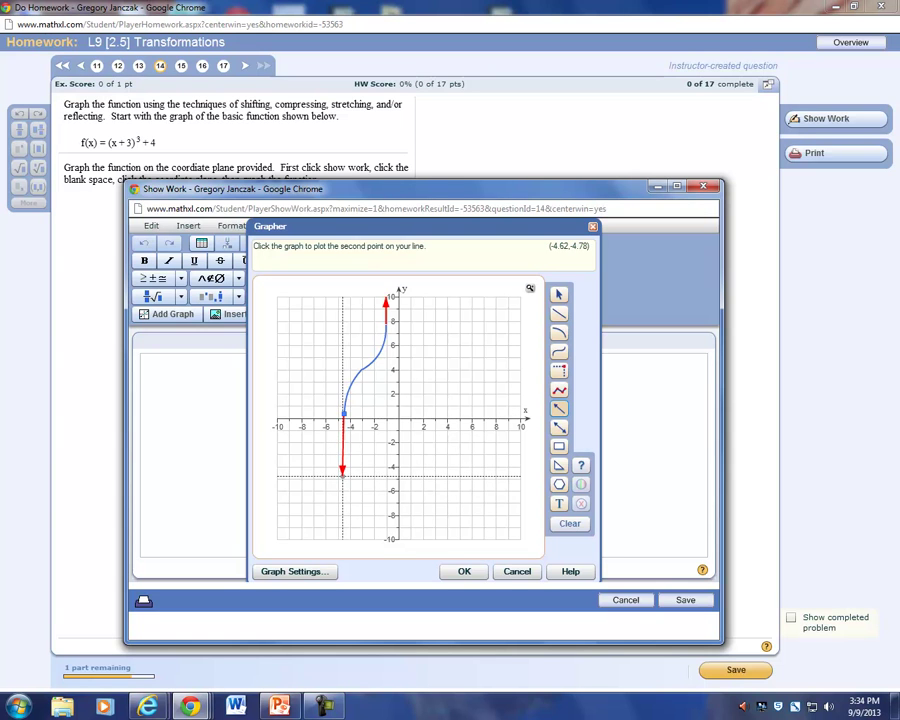
{"action": "left_click", "coordinate": [344, 474]}
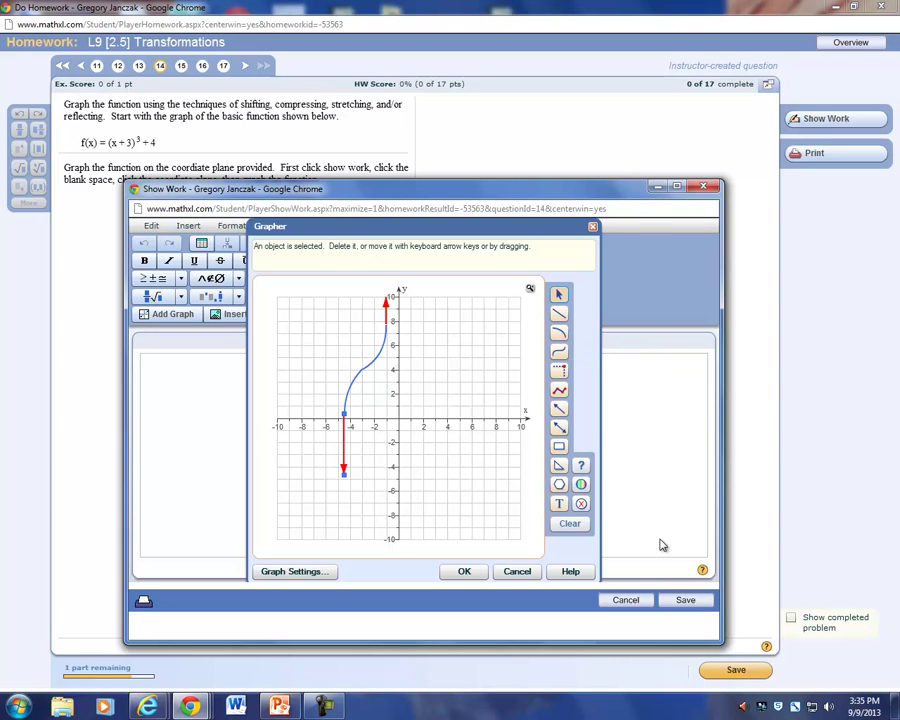
{"action": "left_click", "coordinate": [466, 572]}
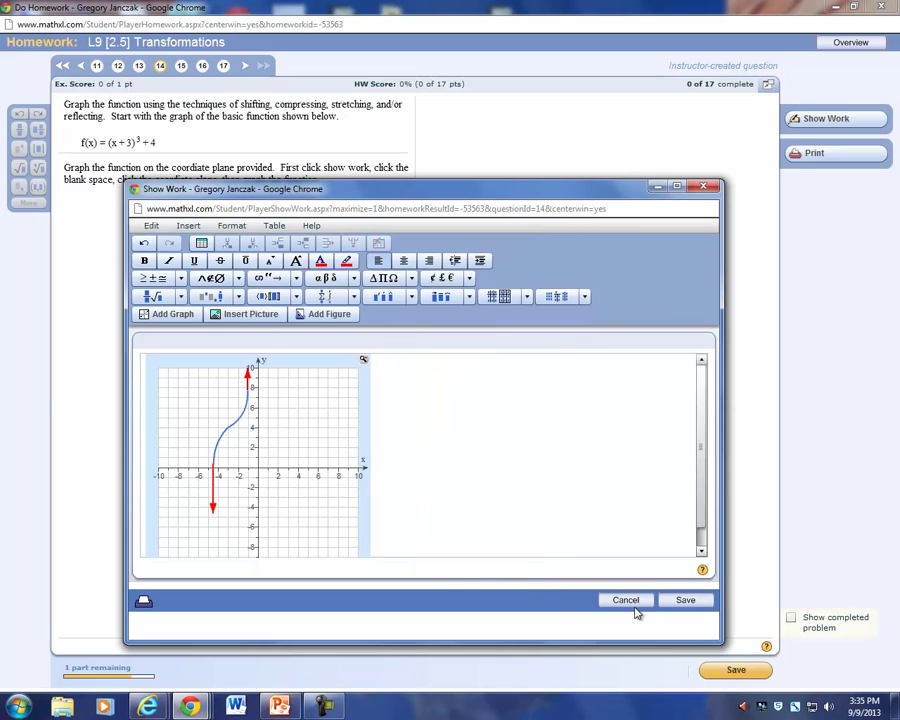
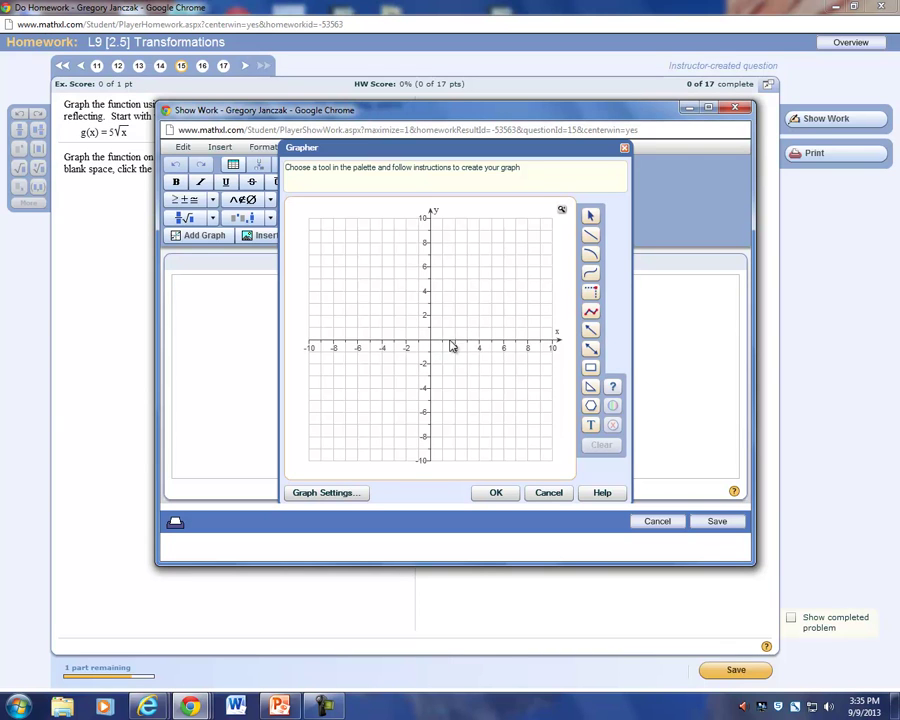
Draw a three-point curve on question 15's graph from the origin through about (1, 1) to about (6, 3)
{"action": "left_click", "coordinate": [592, 275]}
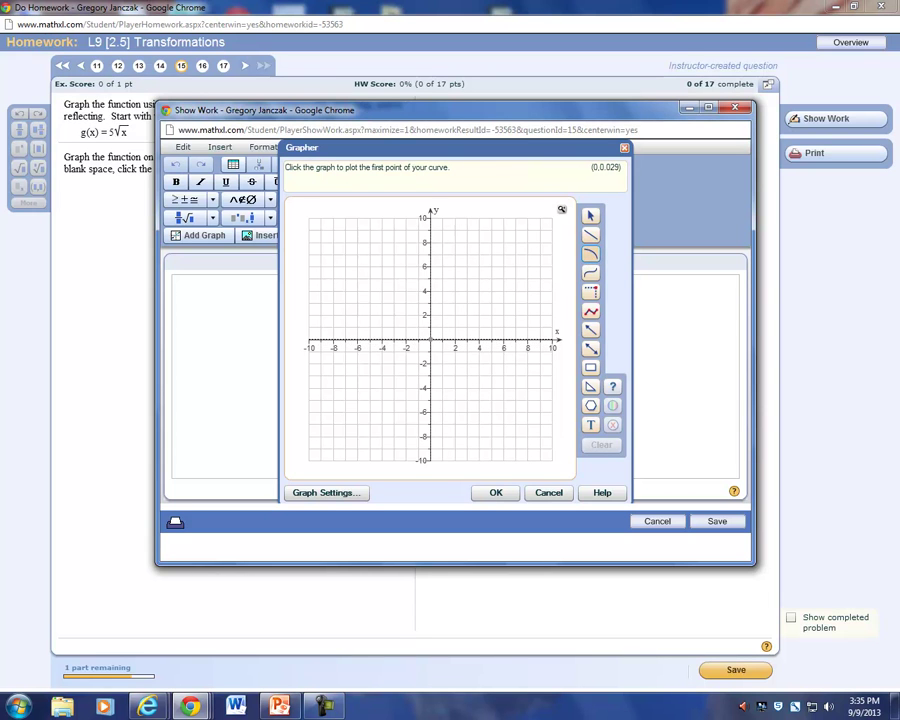
{"action": "left_click", "coordinate": [431, 340]}
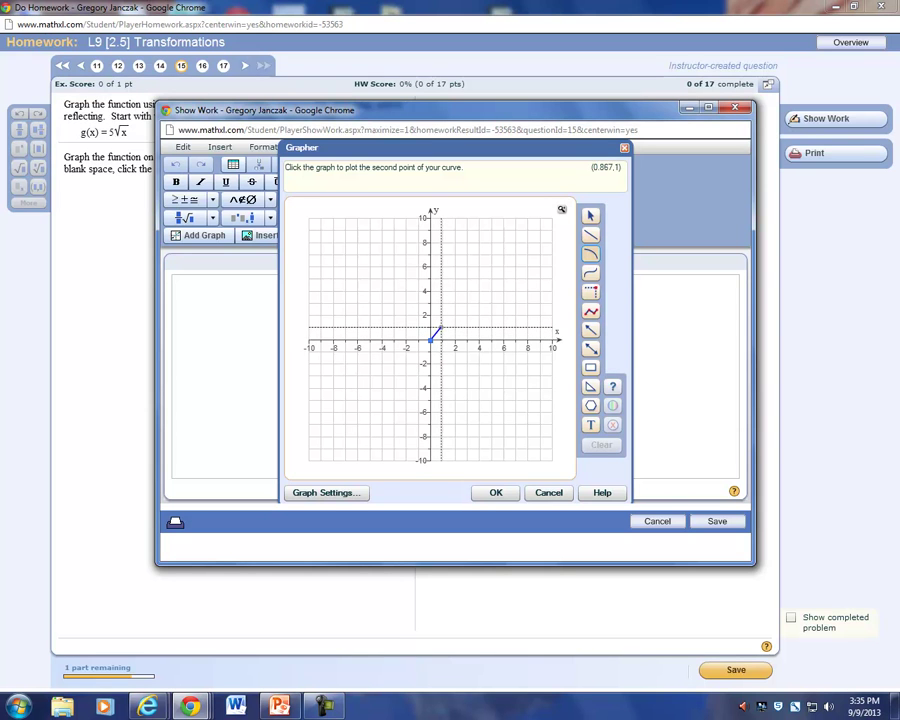
{"action": "left_click", "coordinate": [441, 328]}
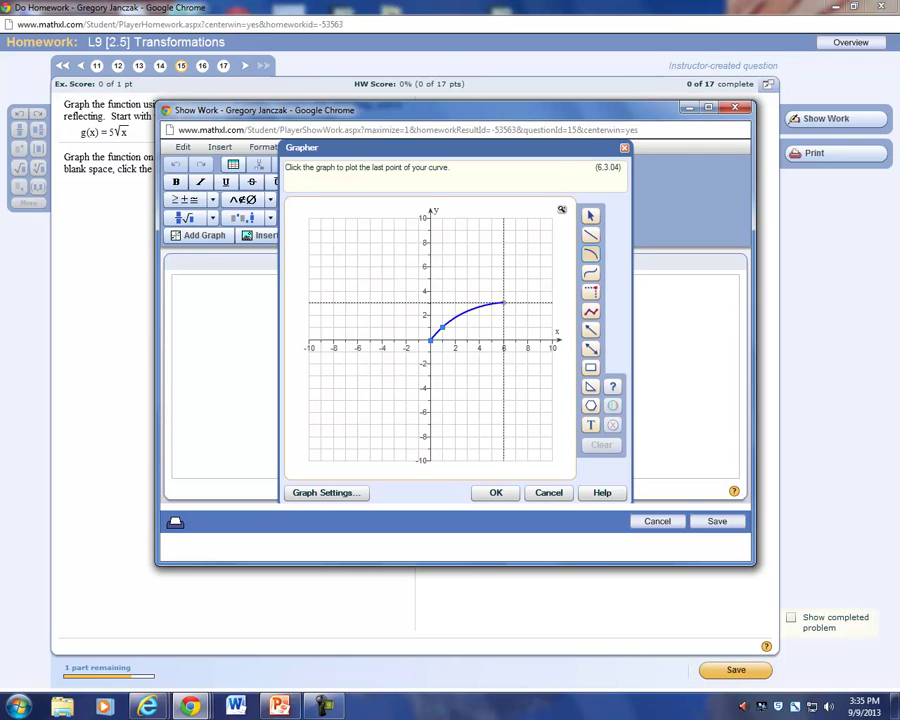
{"action": "left_click", "coordinate": [503, 302]}
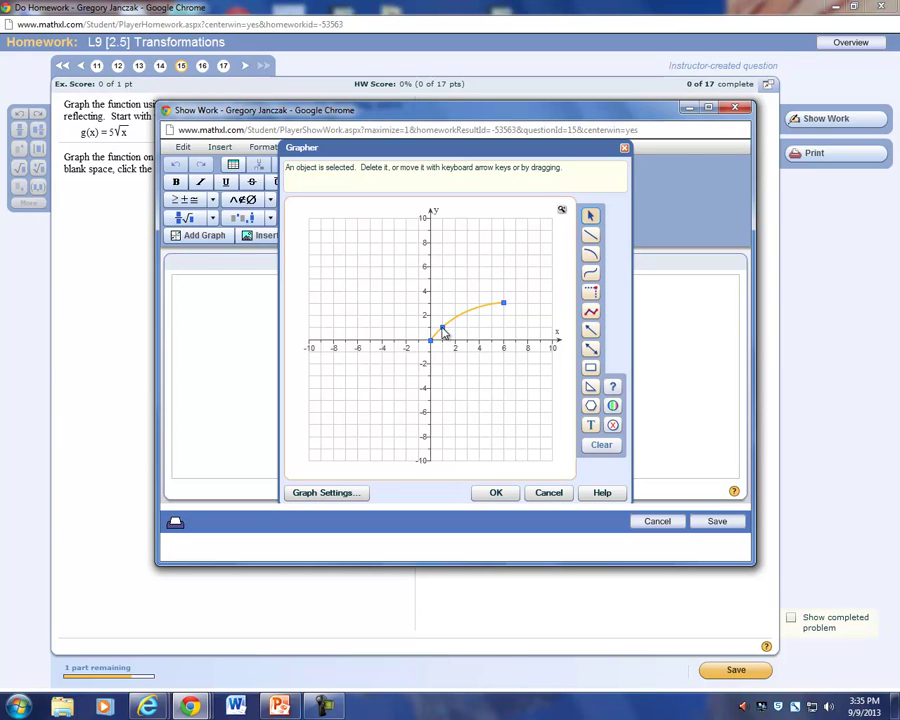
Stretch the curve to pass through about (1.2, 5) and end at about (9.4, 8.6), and save the graph as the shown work
{"action": "mouse_move", "coordinate": [443, 331]}
{"action": "left_mouse_down"}
{"action": "mouse_move", "coordinate": [444, 266]}
{"action": "mouse_move", "coordinate": [444, 279]}
{"action": "left_mouse_up"}
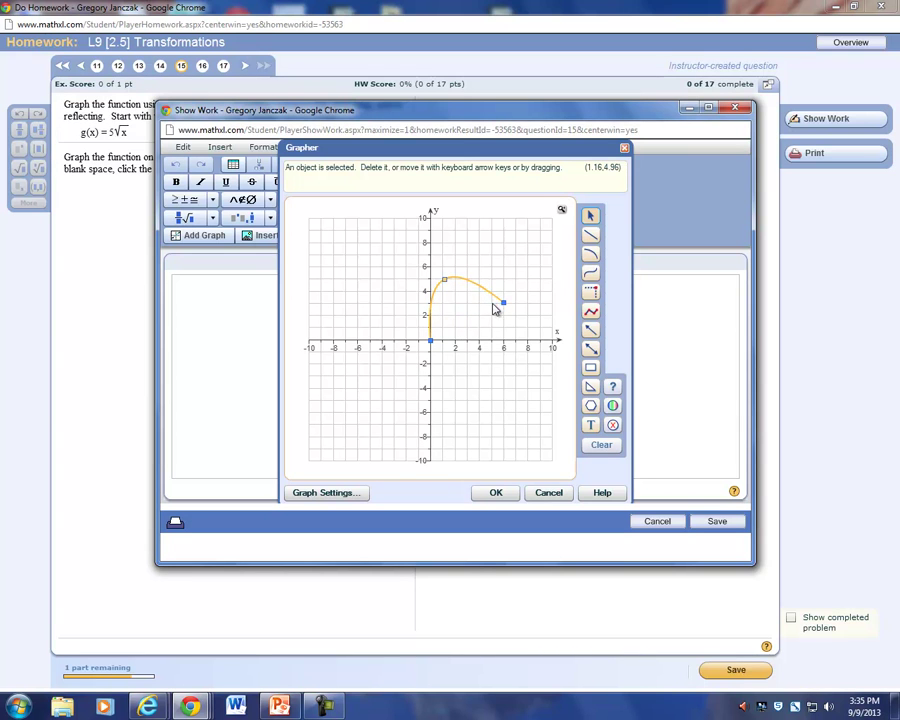
{"action": "left_click_drag", "start_coordinate": [503, 302], "coordinate": [545, 235]}
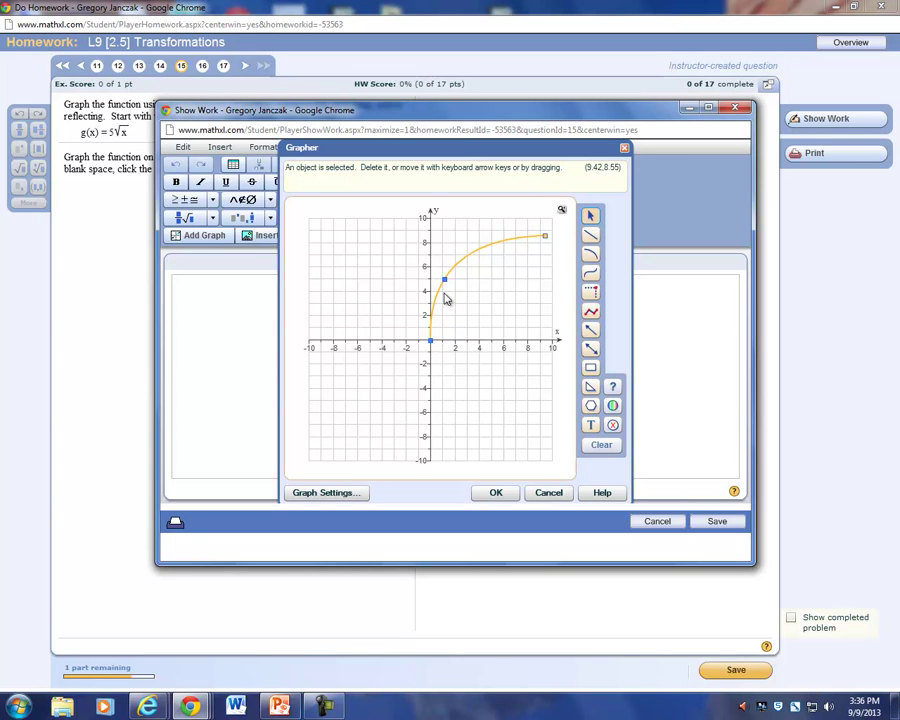
{"action": "left_click", "coordinate": [492, 496]}
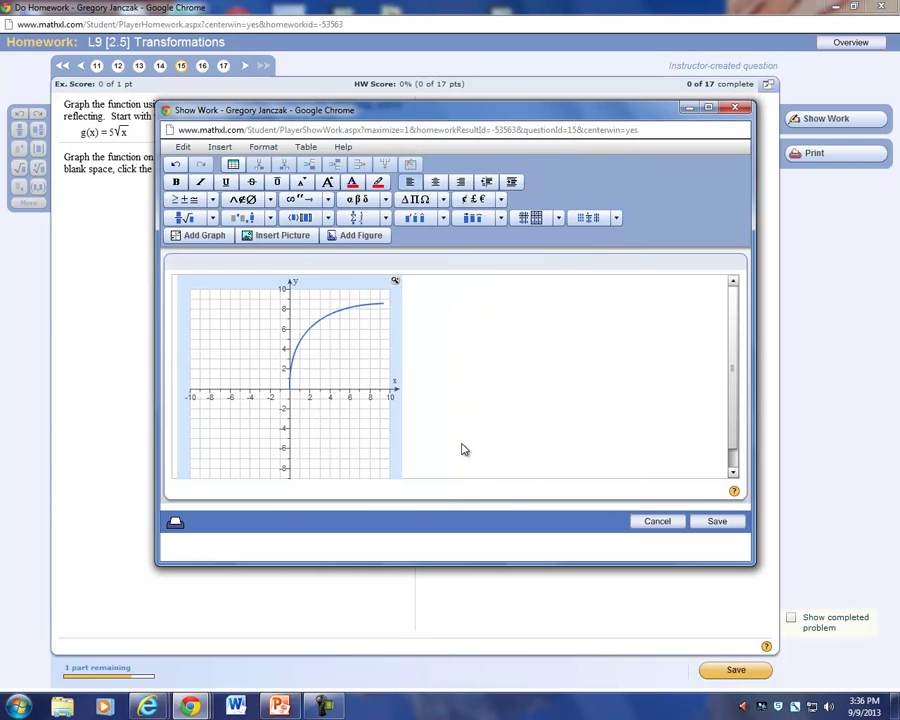
{"action": "left_click", "coordinate": [711, 523]}
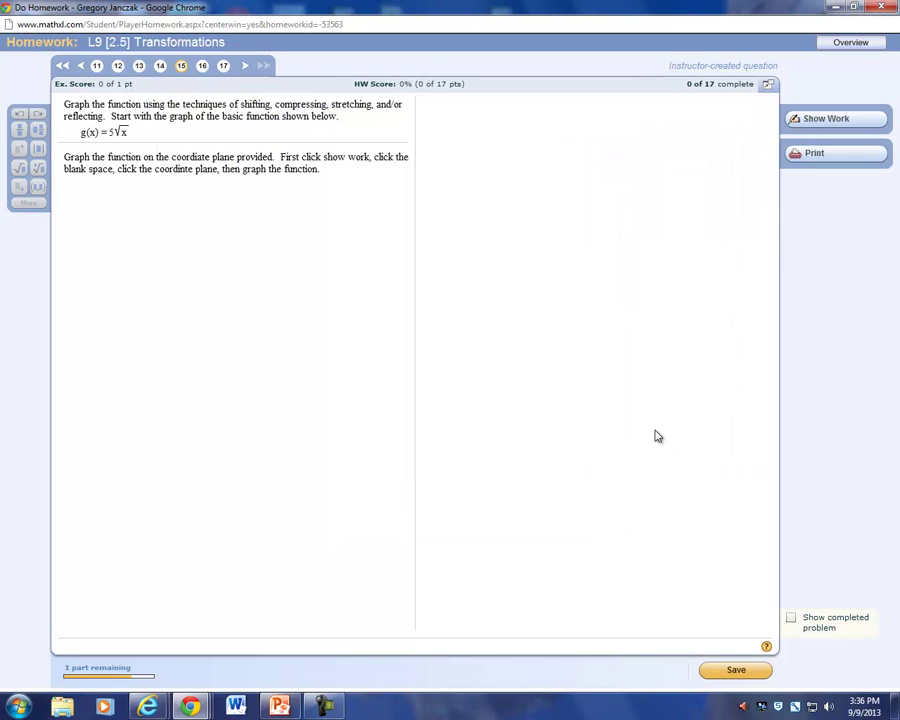
Go to question 16 and open a new graph in its Show Work area, with the window moved off the function
{"action": "left_click", "coordinate": [203, 67]}
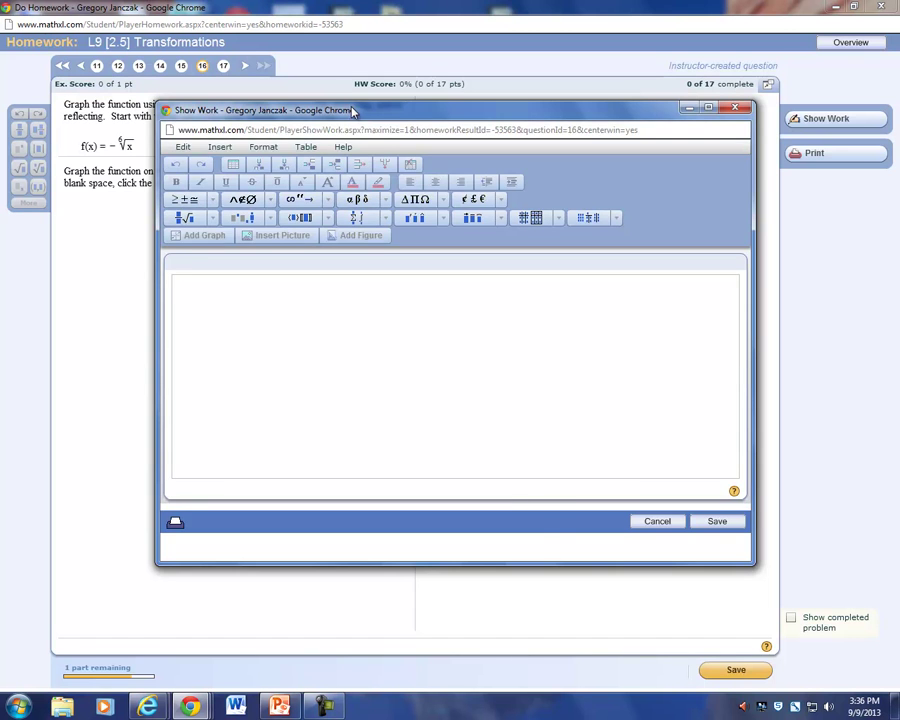
{"action": "left_click_drag", "start_coordinate": [352, 112], "coordinate": [344, 187]}
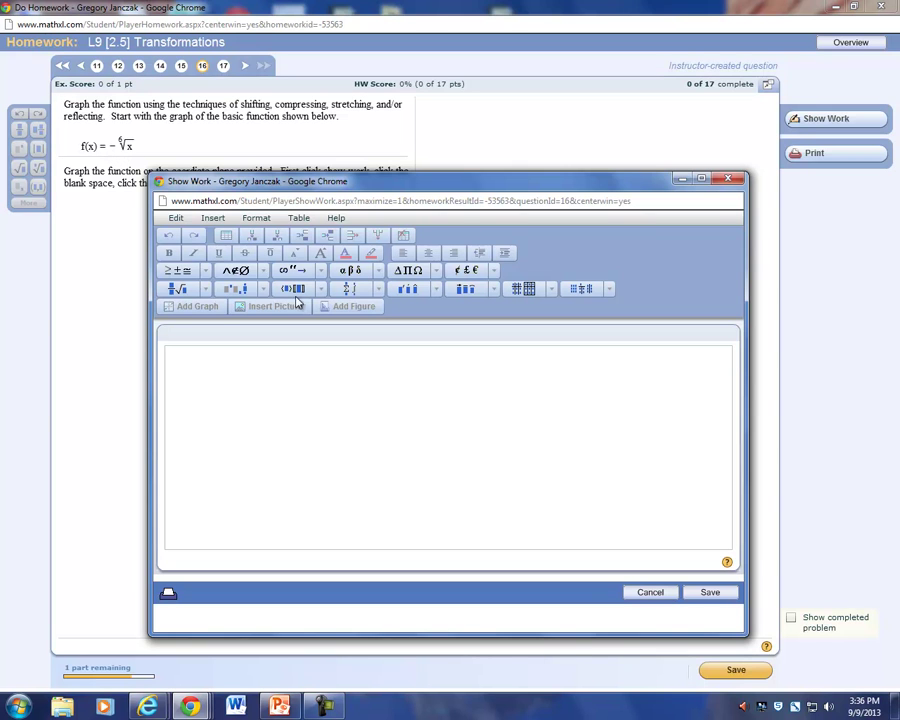
{"action": "left_click", "coordinate": [260, 398]}
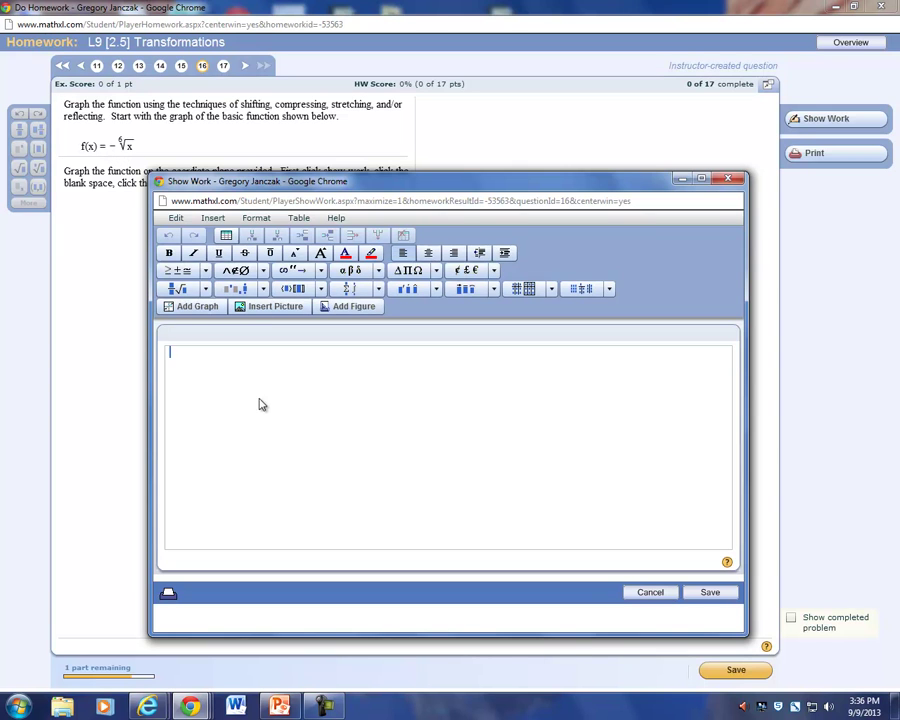
{"action": "left_click", "coordinate": [196, 310]}
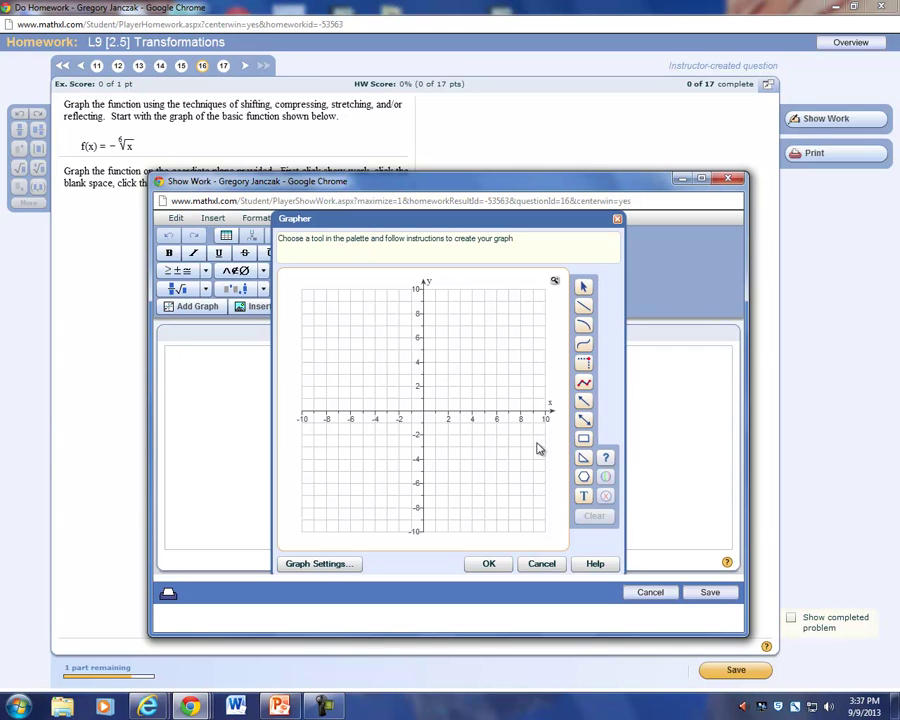
Draw a three-point curve from the origin through about (1, -1) to about (9.5, -1.8)
{"action": "left_click", "coordinate": [586, 329]}
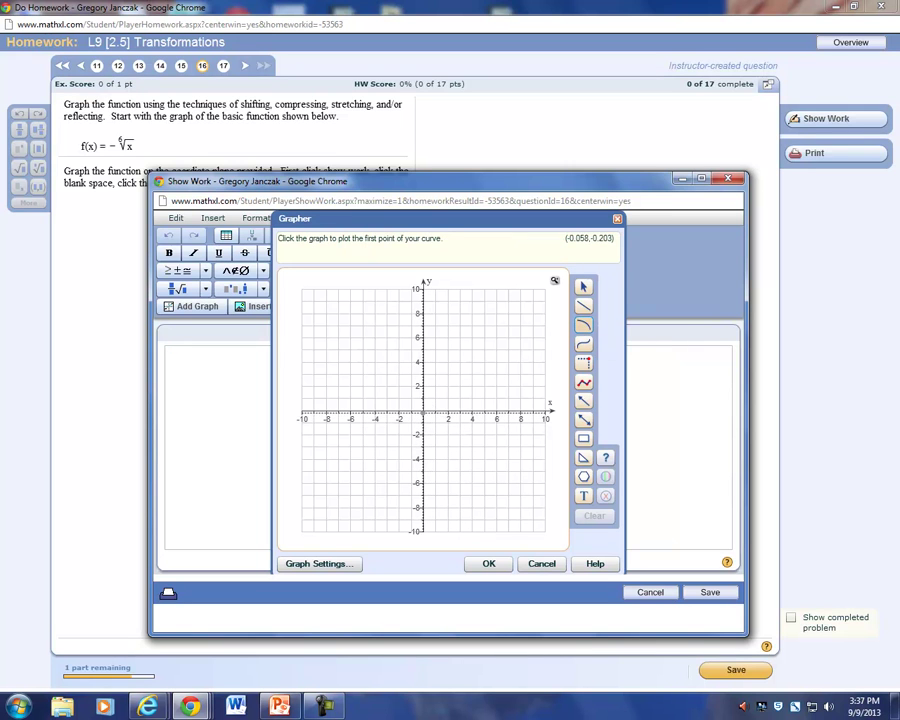
{"action": "left_click", "coordinate": [424, 413]}
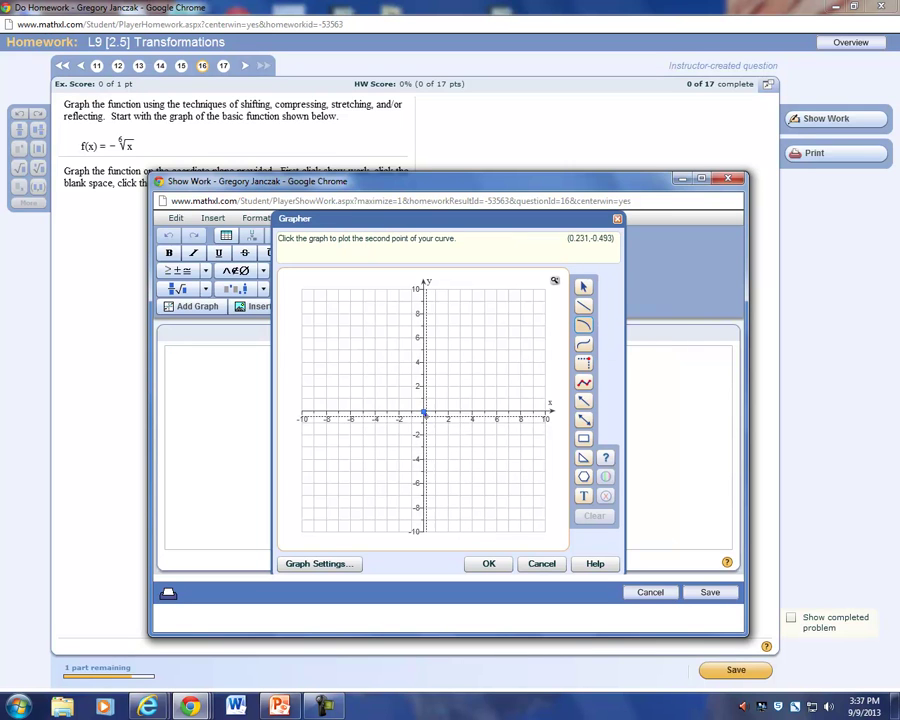
{"action": "left_click", "coordinate": [435, 425]}
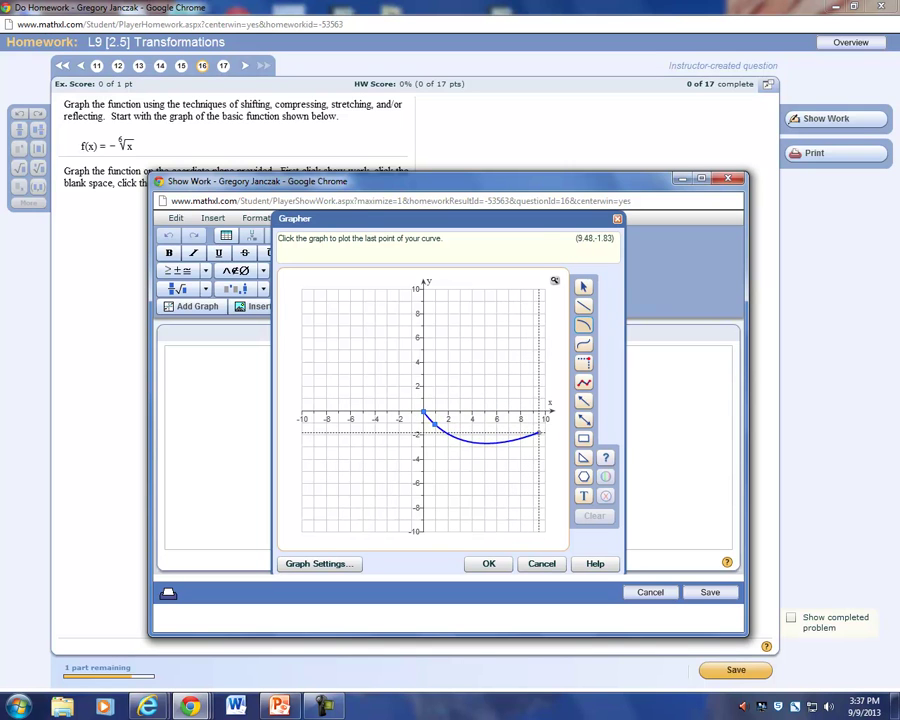
{"action": "left_click", "coordinate": [538, 432]}
Flatten the curve to pass through about (4.6, -1.7) and end at about (9.5, -2.2), and save the graph as the shown work
{"action": "left_click_drag", "start_coordinate": [448, 433], "coordinate": [478, 435]}
{"action": "left_click_drag", "start_coordinate": [541, 435], "coordinate": [541, 439]}
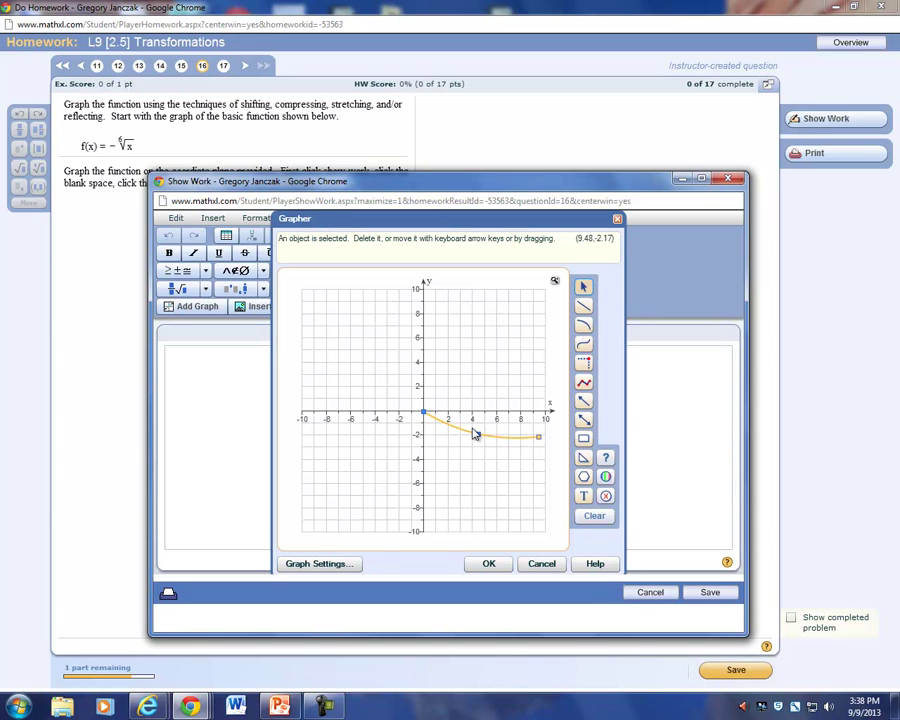
{"action": "mouse_move", "coordinate": [477, 434]}
{"action": "left_mouse_down"}
{"action": "mouse_move", "coordinate": [454, 426]}
{"action": "mouse_move", "coordinate": [482, 434]}
{"action": "left_mouse_up"}
{"action": "left_click_drag", "start_coordinate": [478, 437], "coordinate": [480, 431]}
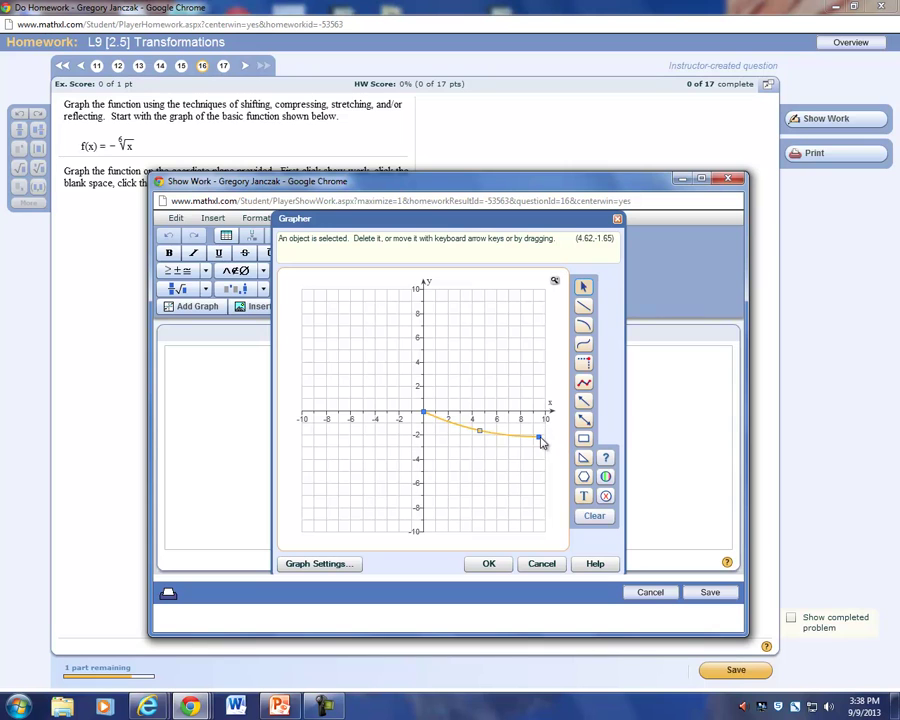
{"action": "left_click_drag", "start_coordinate": [540, 440], "coordinate": [538, 438]}
{"action": "left_click", "coordinate": [490, 564]}
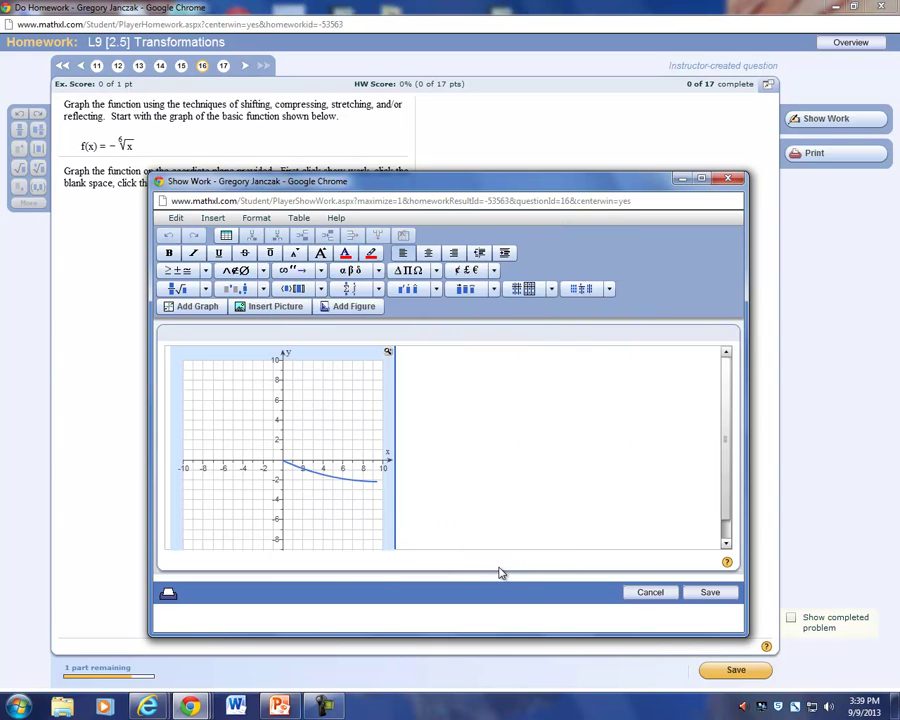
{"action": "left_click", "coordinate": [707, 592]}
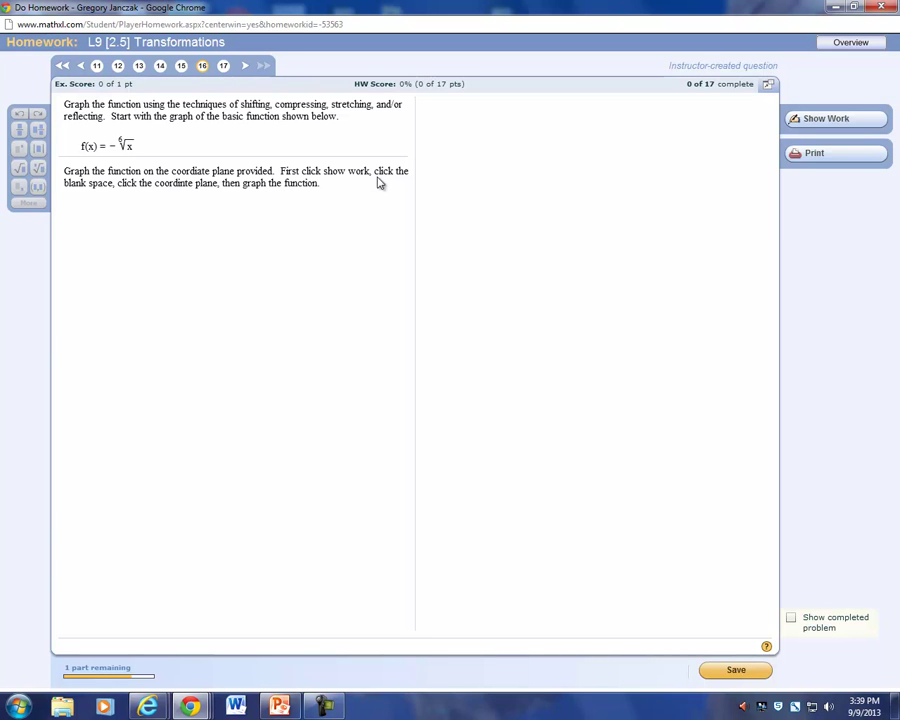
{"action": "left_click", "coordinate": [323, 706]}
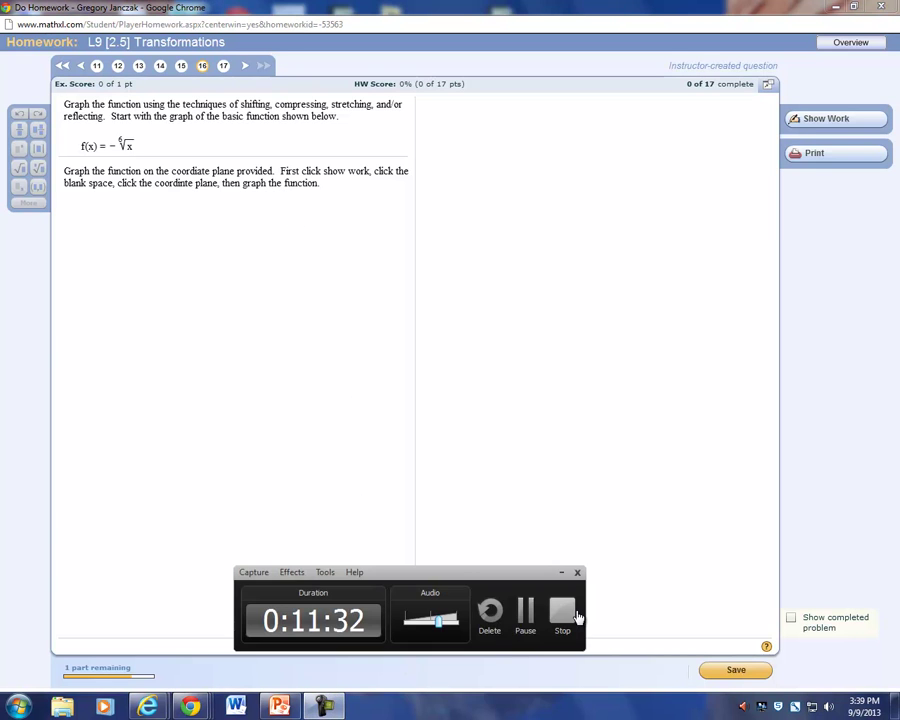